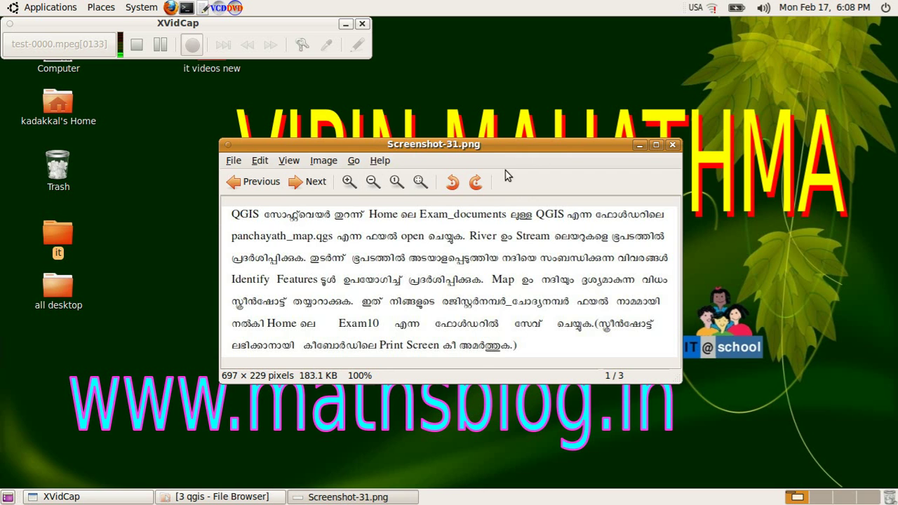
- Enlarge the exercise image Screenshot-31.png and read the QGIS task about the River and Stream layers
{"action": "left_click", "coordinate": [655, 145]}
{"action": "scroll", "coordinate": [365, 277], "scroll_direction": "up", "scroll_amount": 7}
{"action": "scroll", "coordinate": [365, 277], "scroll_direction": "up", "scroll_amount": 5}
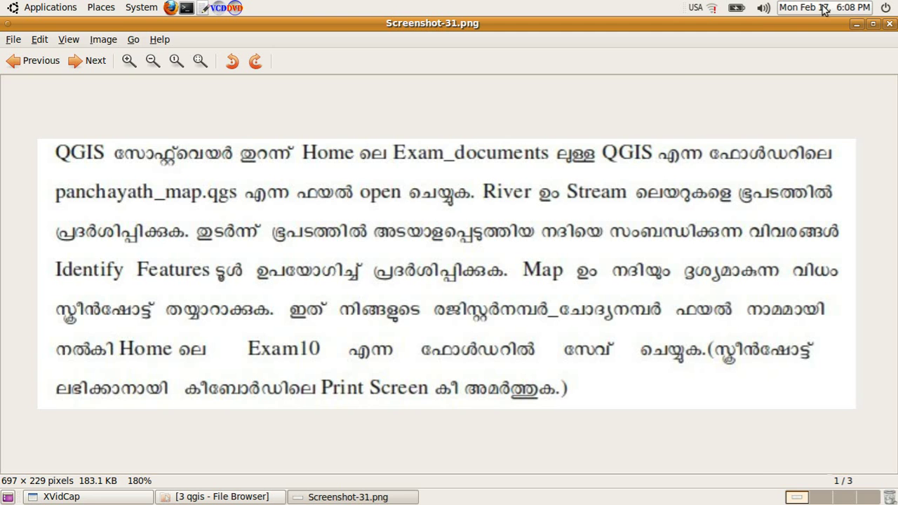
{"action": "left_click", "coordinate": [857, 24]}
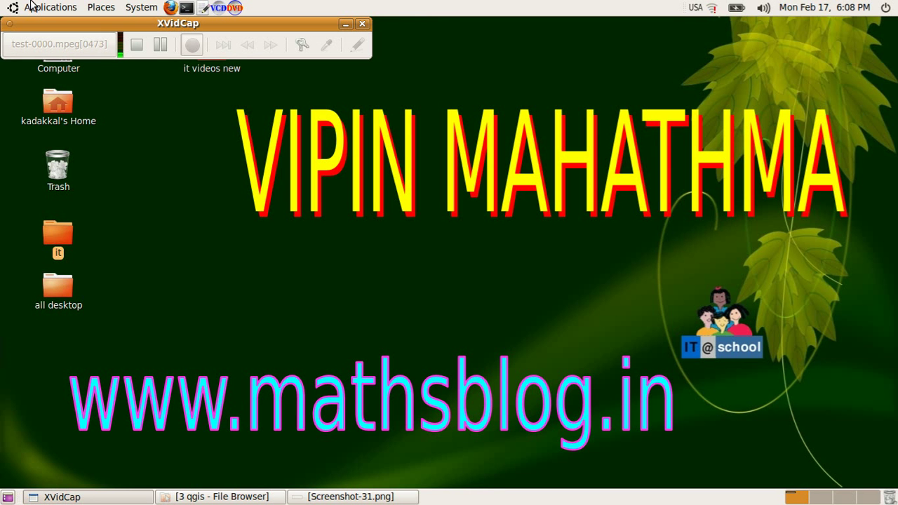
- Launch Quantum GIS and dismiss the startup tip
{"action": "left_click", "coordinate": [50, 7]}
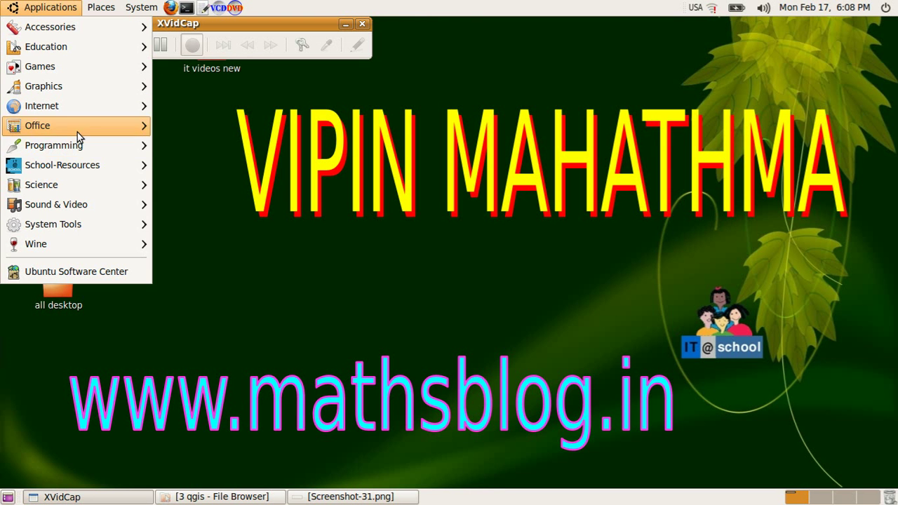
{"action": "mouse_move", "coordinate": [82, 184]}
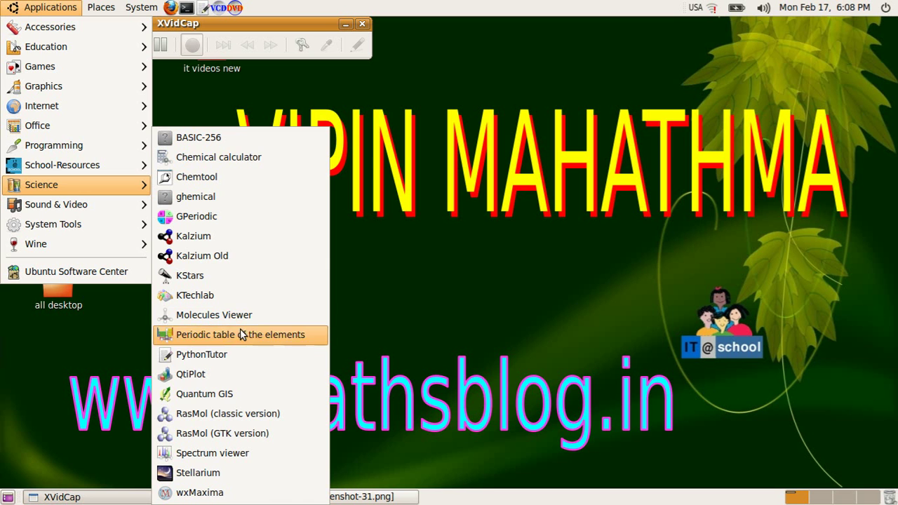
{"action": "left_click", "coordinate": [250, 394]}
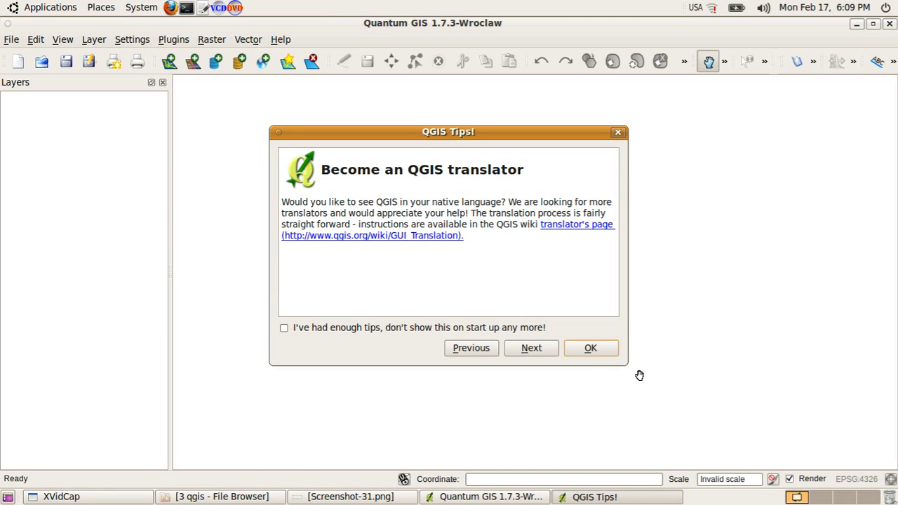
{"action": "left_click", "coordinate": [590, 349]}
- Open the project panchayath_map.qgs from the QGIS folder inside Exam_documents in the home folder
{"action": "left_click", "coordinate": [12, 40]}
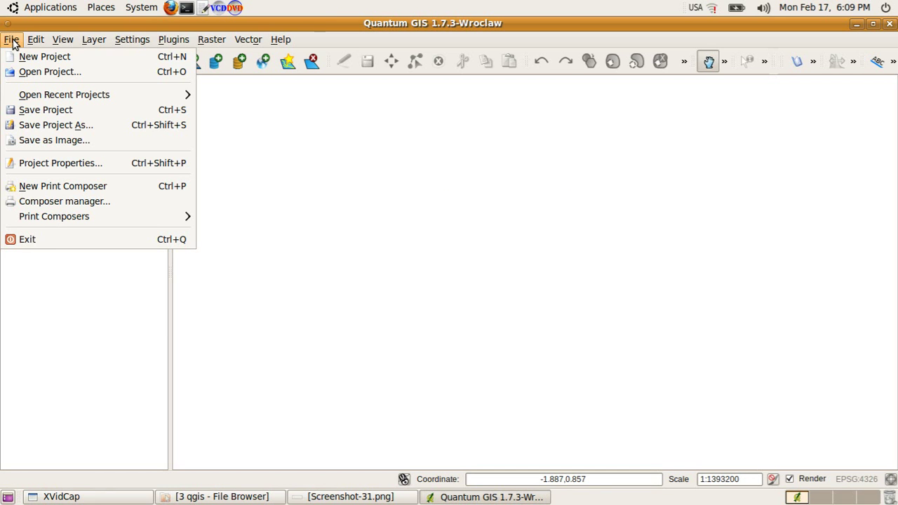
{"action": "left_click", "coordinate": [49, 71]}
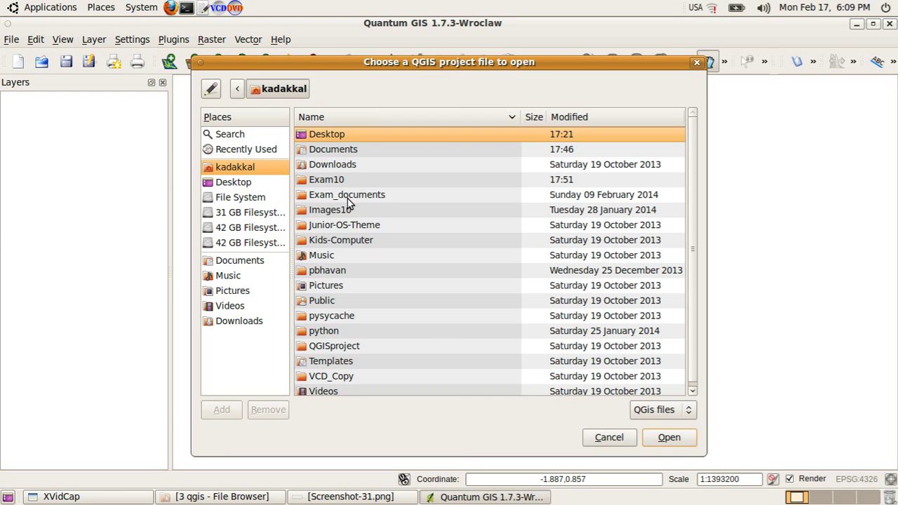
{"action": "double_click", "coordinate": [349, 197]}
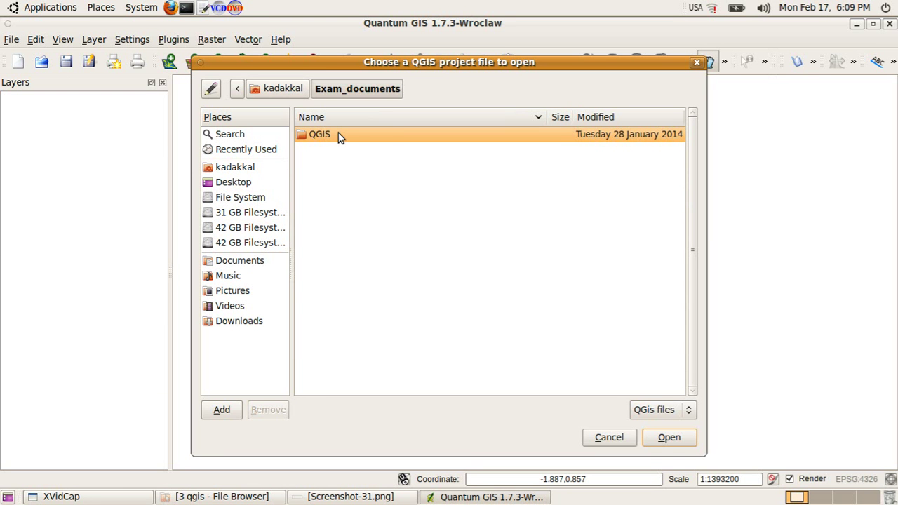
{"action": "double_click", "coordinate": [338, 134]}
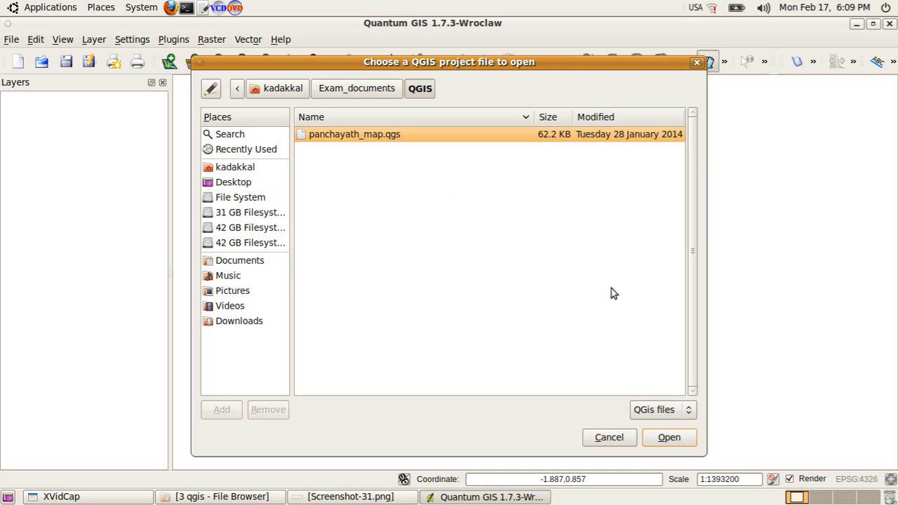
{"action": "left_click", "coordinate": [669, 438]}
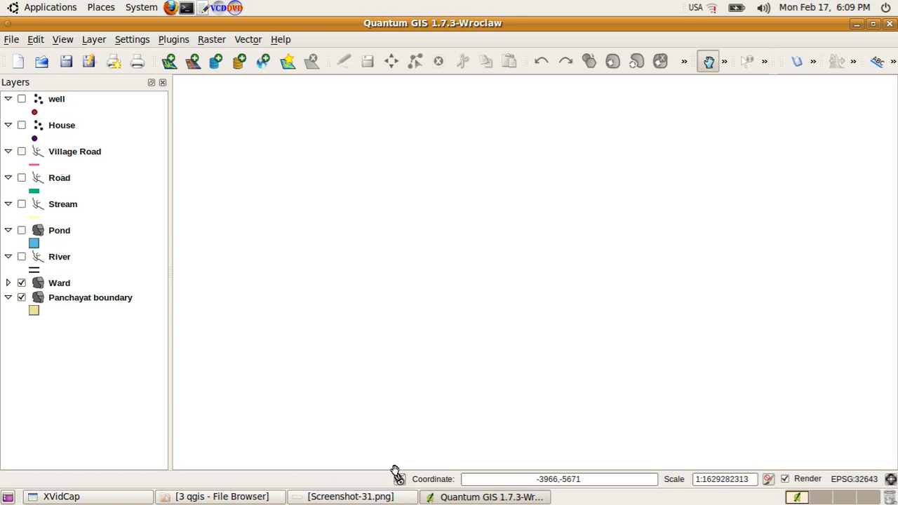
- Check the exercise text, and show the Stream and River layers on the panchayath map
{"action": "left_click", "coordinate": [350, 497]}
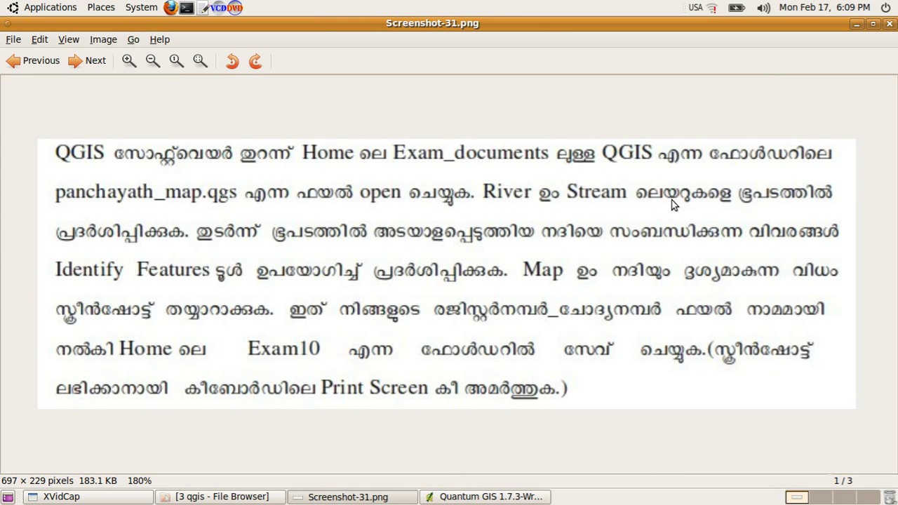
{"action": "left_click", "coordinate": [857, 24]}
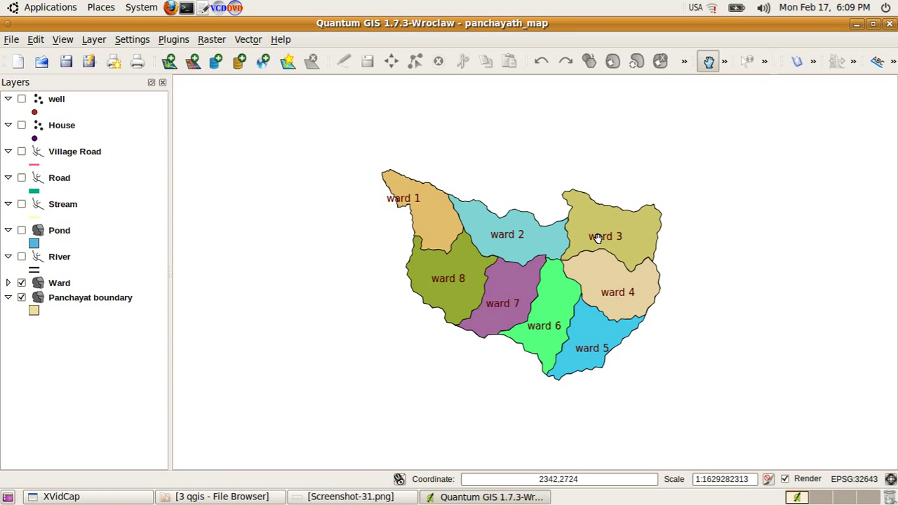
{"action": "left_click", "coordinate": [21, 205]}
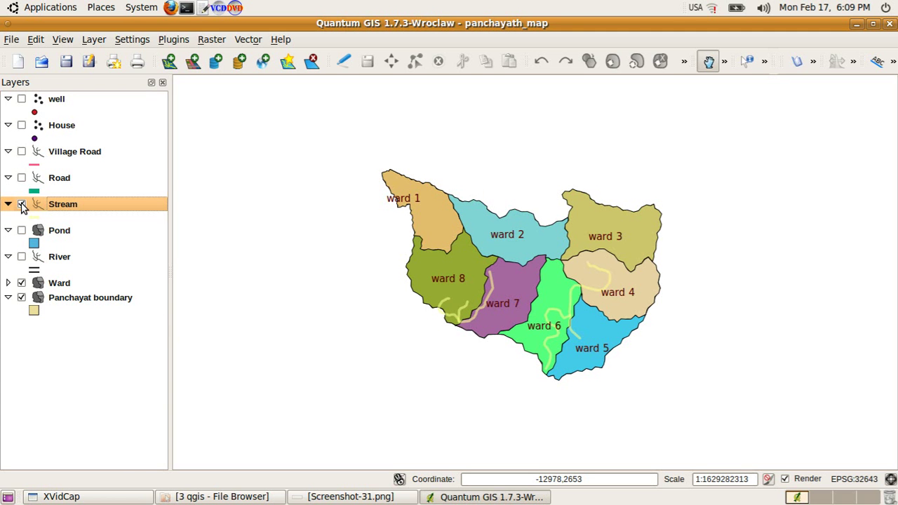
{"action": "left_click", "coordinate": [21, 258]}
{"action": "left_click", "coordinate": [21, 258]}
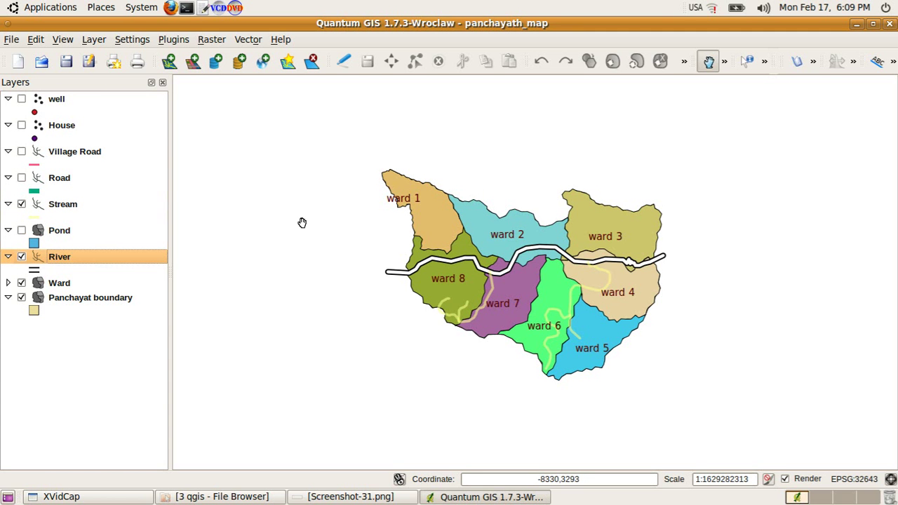
- Identify the river on the map with Identify Features and place the results window clear of the map
{"action": "left_click", "coordinate": [359, 498]}
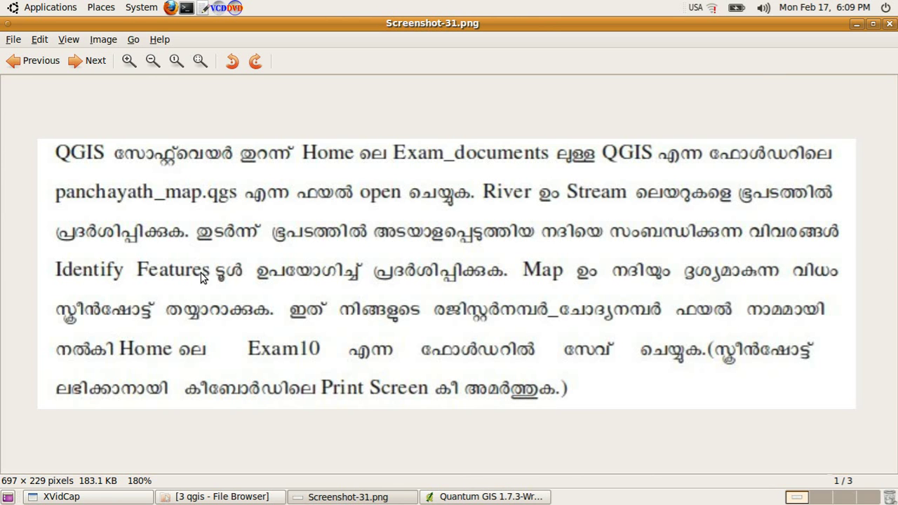
{"action": "left_click", "coordinate": [856, 22]}
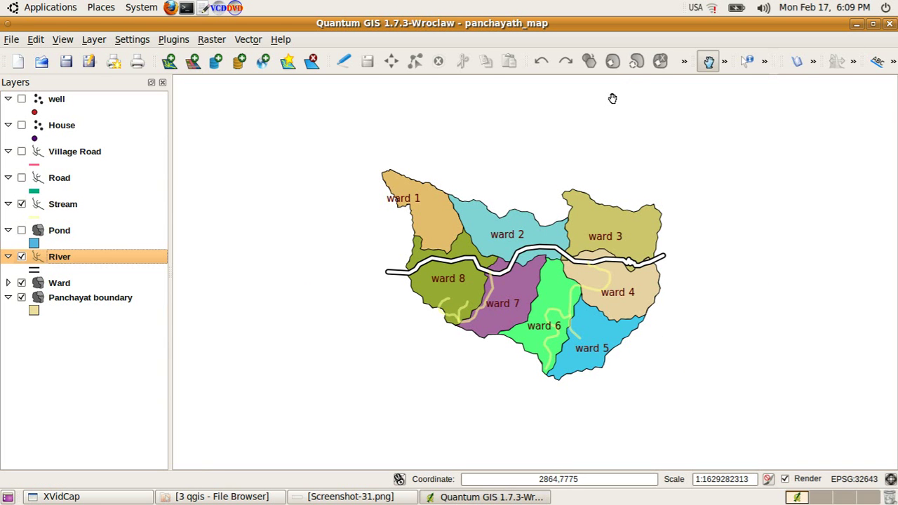
{"action": "left_click", "coordinate": [748, 63]}
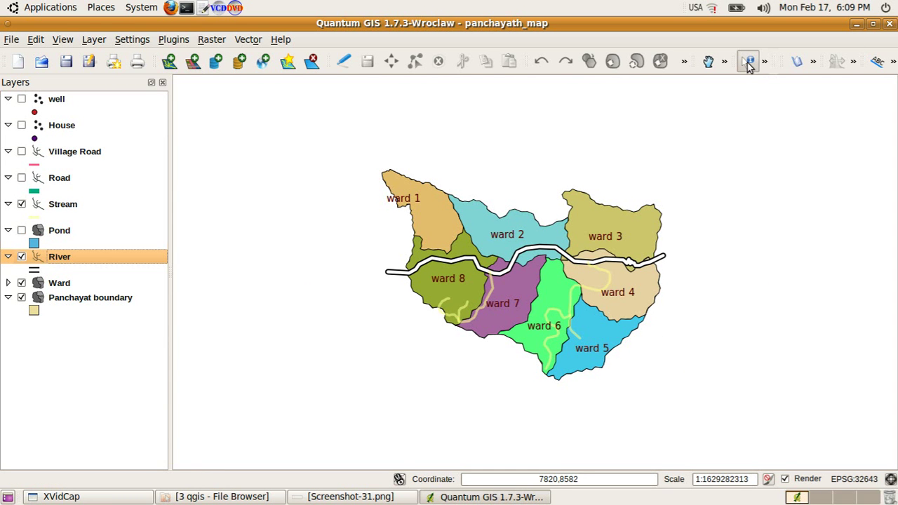
{"action": "left_click", "coordinate": [420, 263]}
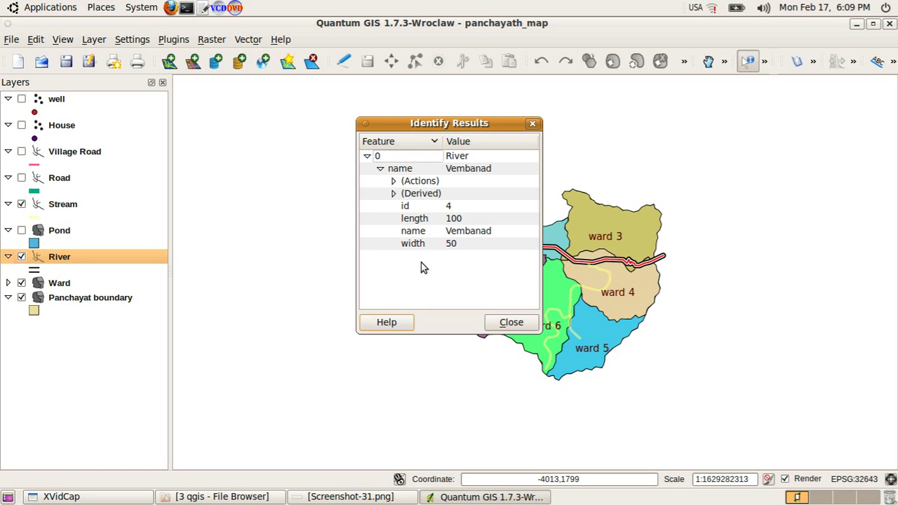
{"action": "left_click_drag", "start_coordinate": [465, 124], "coordinate": [296, 120]}
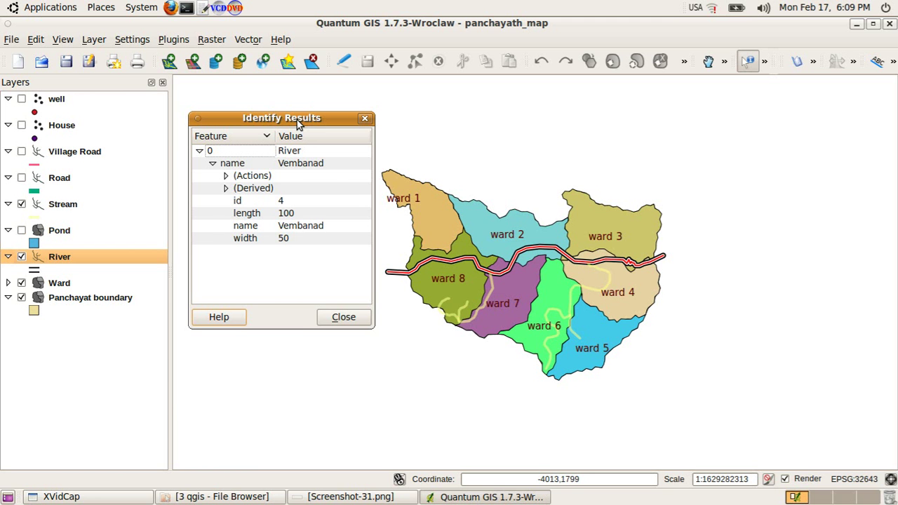
- Recheck the exercise, capture the screen with the map and identify results, and choose the home folder's Exam10 as the save location
{"action": "left_click", "coordinate": [348, 496]}
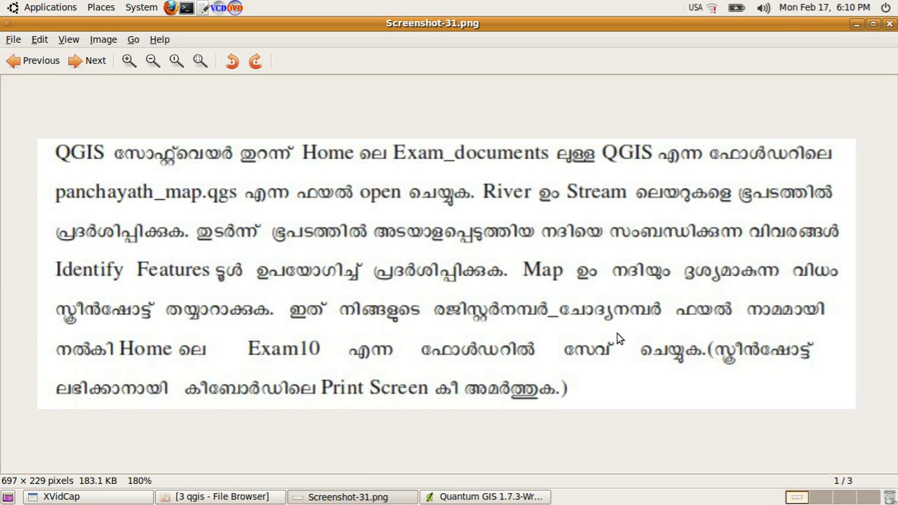
{"action": "left_click", "coordinate": [484, 498]}
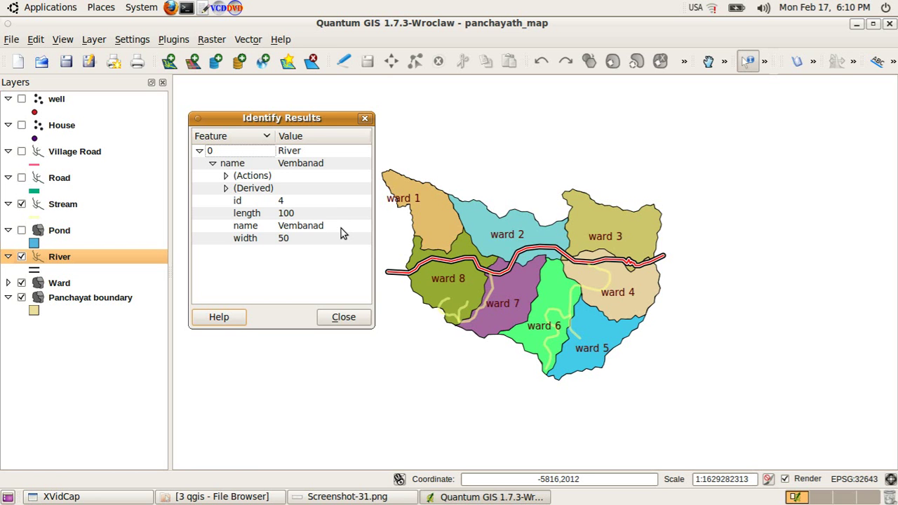
{"action": "key", "text": "Print"}
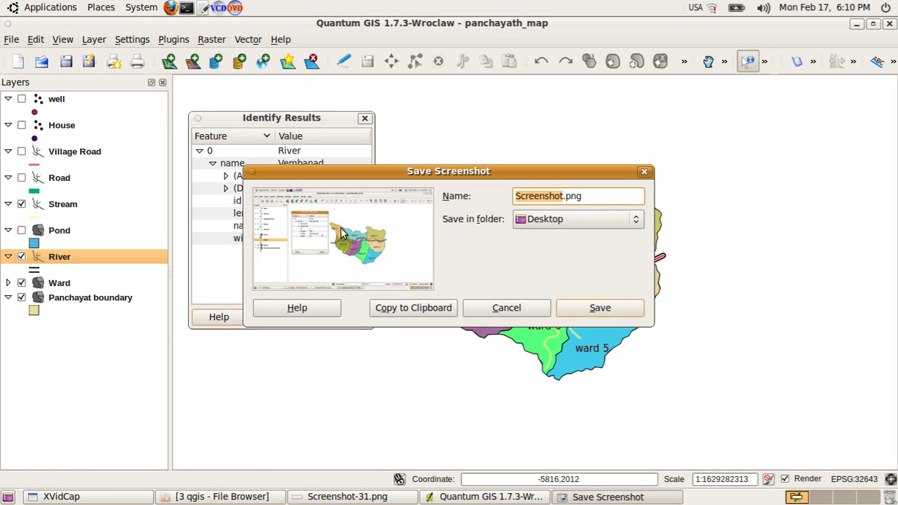
{"action": "left_click", "coordinate": [589, 220]}
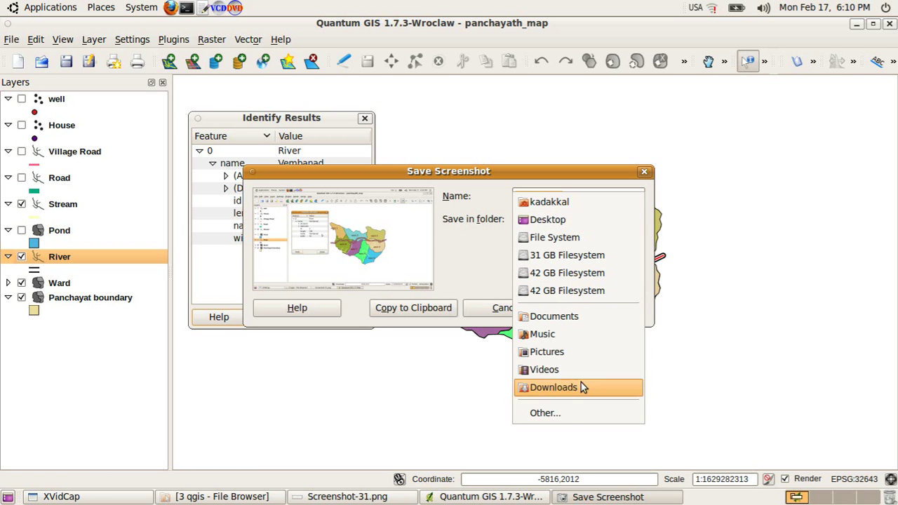
{"action": "left_click", "coordinate": [558, 413]}
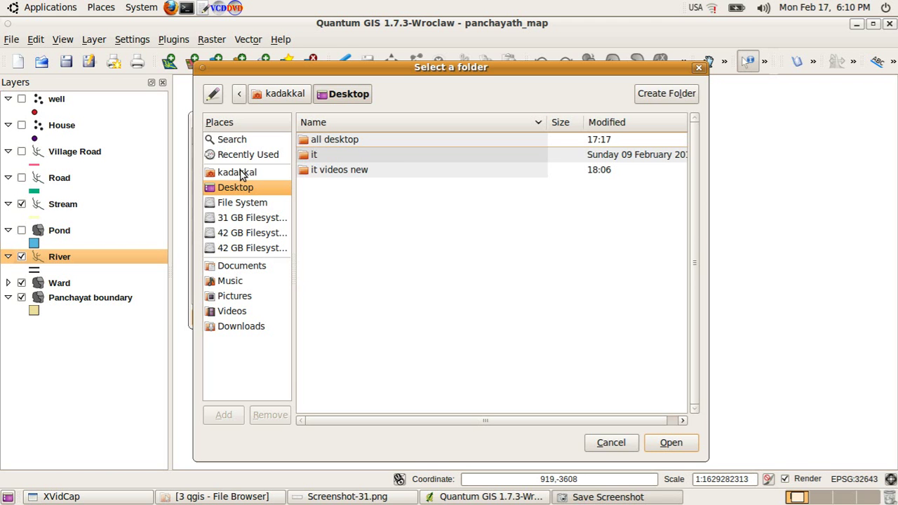
{"action": "left_click", "coordinate": [242, 174]}
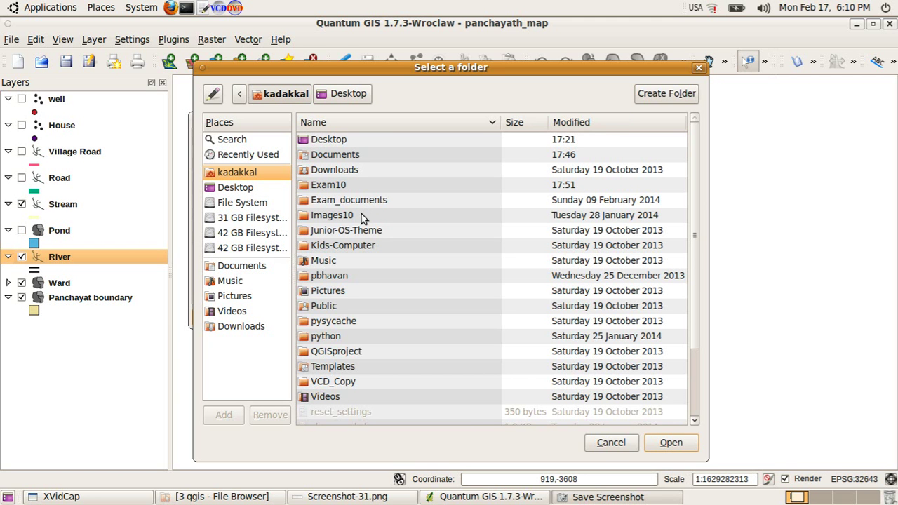
{"action": "double_click", "coordinate": [354, 184]}
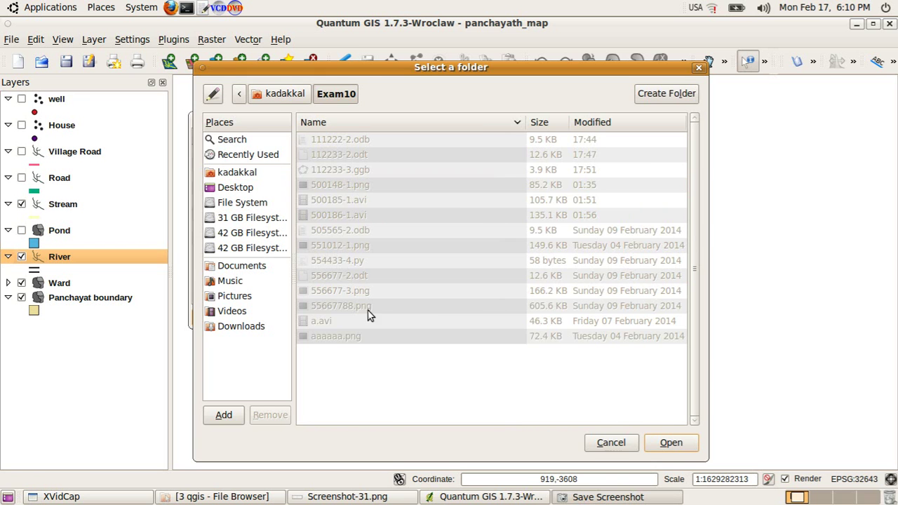
{"action": "left_click", "coordinate": [668, 442]}
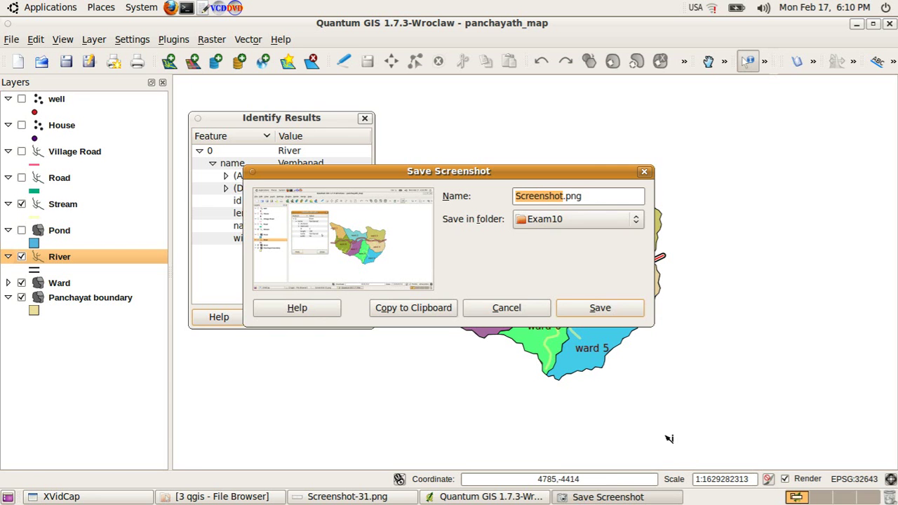
- Save the screenshot as a PNG named with the register number and question number, and close the identify results
{"action": "left_click", "coordinate": [564, 195]}
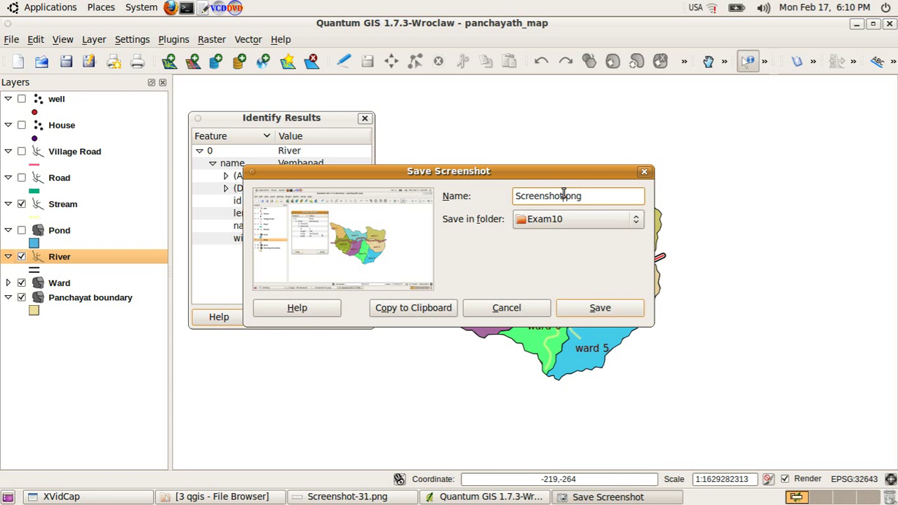
{"action": "left_click_drag", "start_coordinate": [564, 196], "coordinate": [511, 198]}
{"action": "type", "text": "112233"}
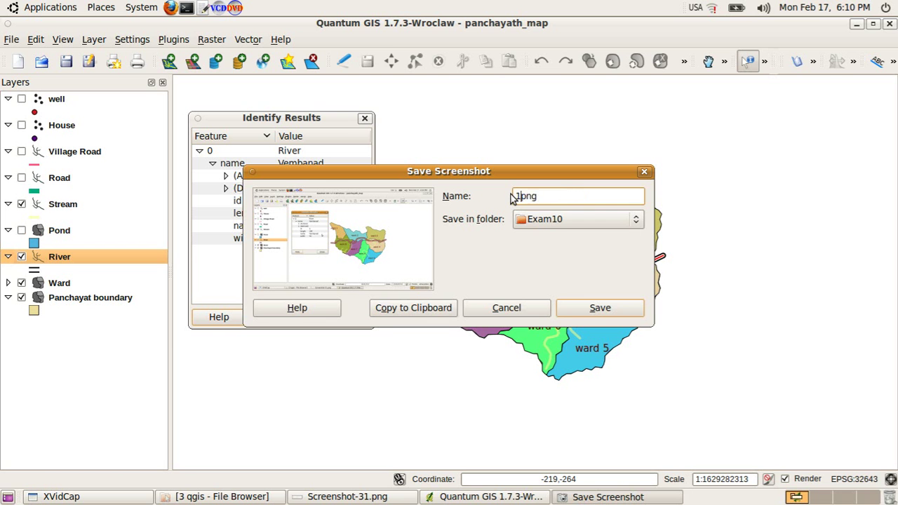
{"action": "type", "text": "3."}
{"action": "left_click", "coordinate": [600, 309]}
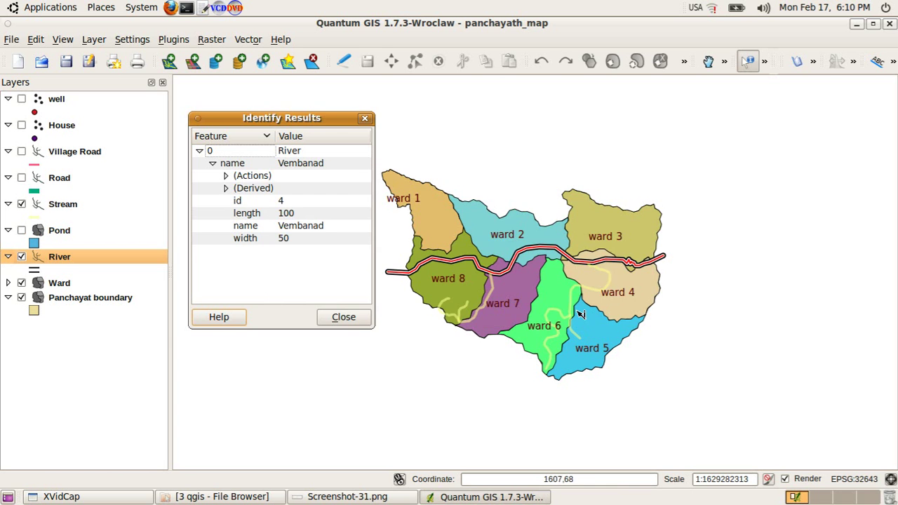
{"action": "left_click", "coordinate": [365, 119]}
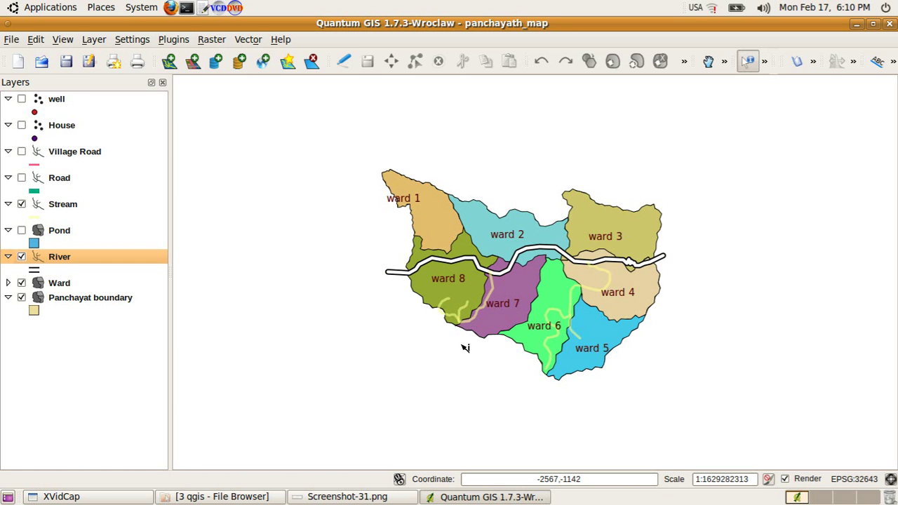
- Switch to the image viewer and read the next exercise, Screenshot-60.png, about the House and Road layers and the attribute table
{"action": "left_click", "coordinate": [335, 500]}
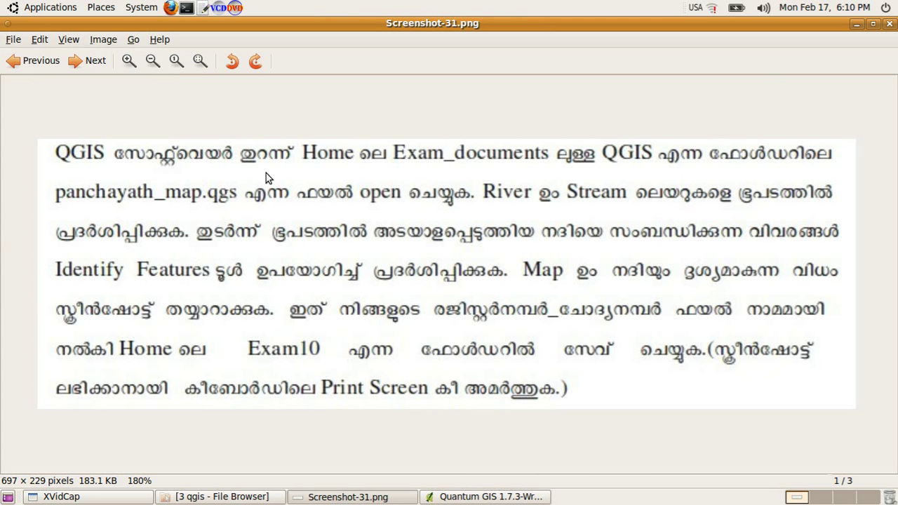
{"action": "left_click", "coordinate": [95, 62]}
{"action": "scroll", "coordinate": [480, 341], "scroll_direction": "up", "scroll_amount": 1}
{"action": "scroll", "coordinate": [480, 341], "scroll_direction": "up", "scroll_amount": 3}
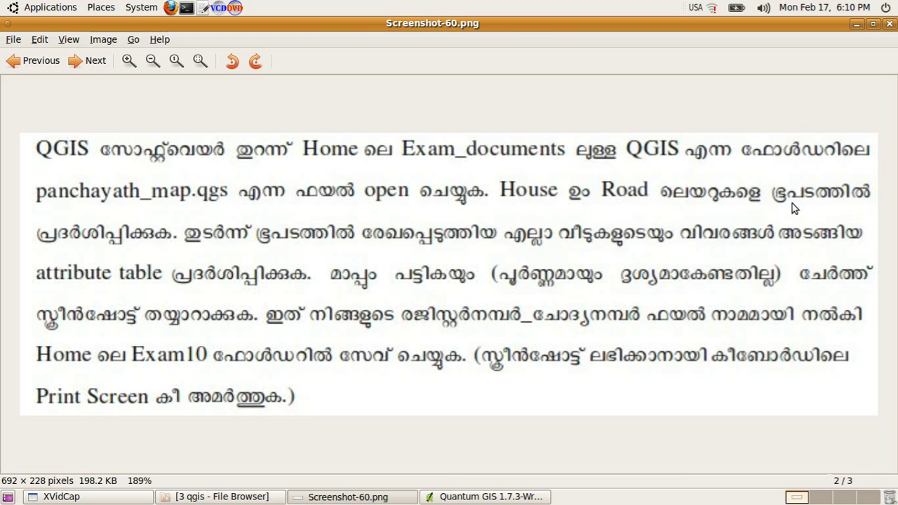
{"action": "left_click", "coordinate": [856, 24]}
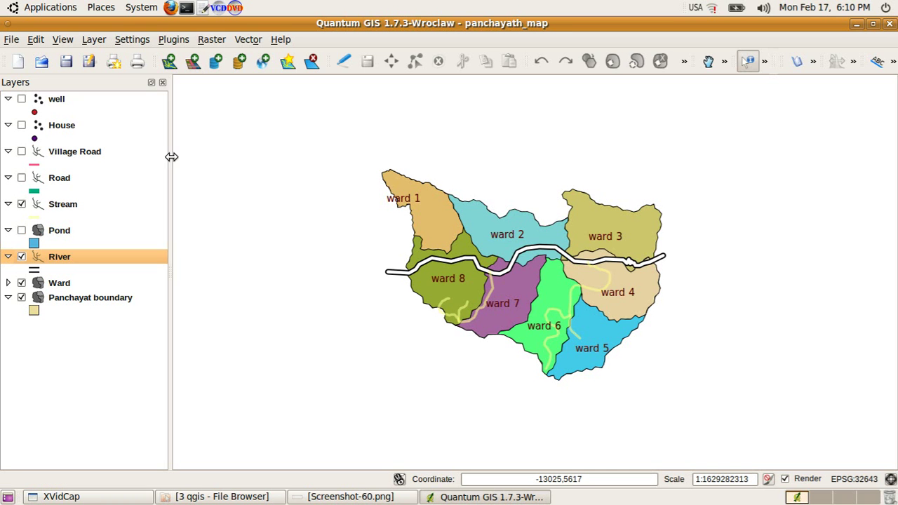
- Display the House and Road layers on the map and hide the Stream and River layers
{"action": "left_click", "coordinate": [22, 100]}
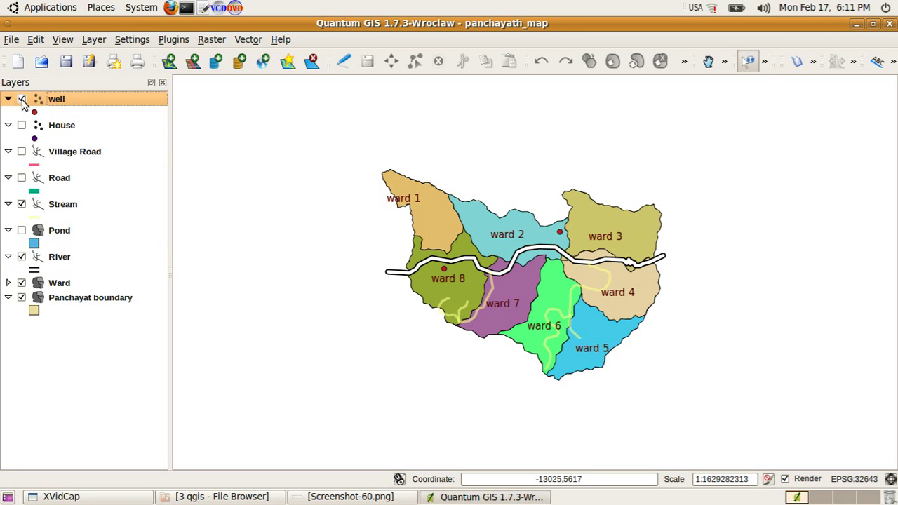
{"action": "left_click", "coordinate": [22, 100]}
{"action": "left_click", "coordinate": [22, 125]}
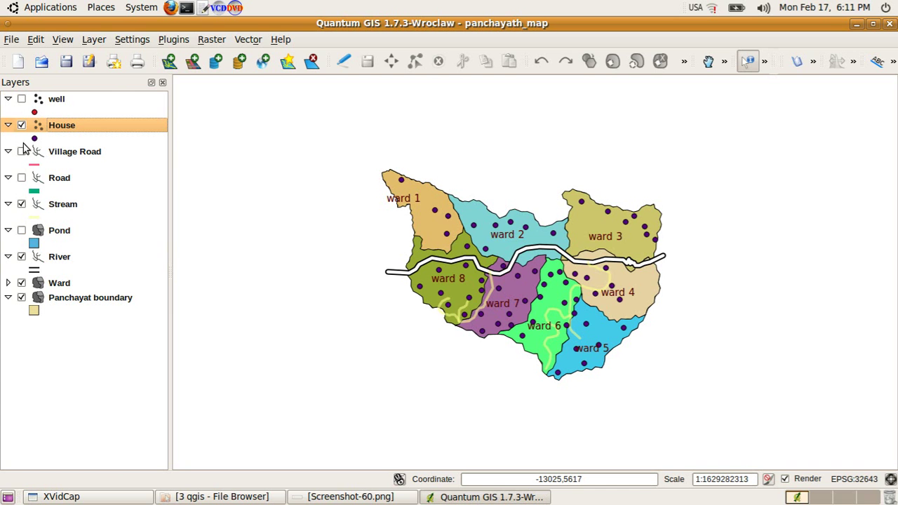
{"action": "left_click", "coordinate": [22, 178]}
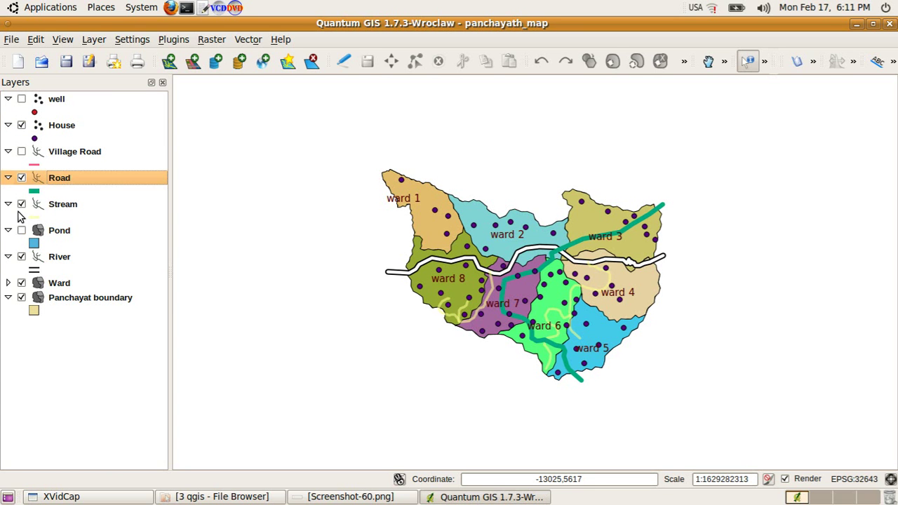
{"action": "left_click", "coordinate": [22, 205]}
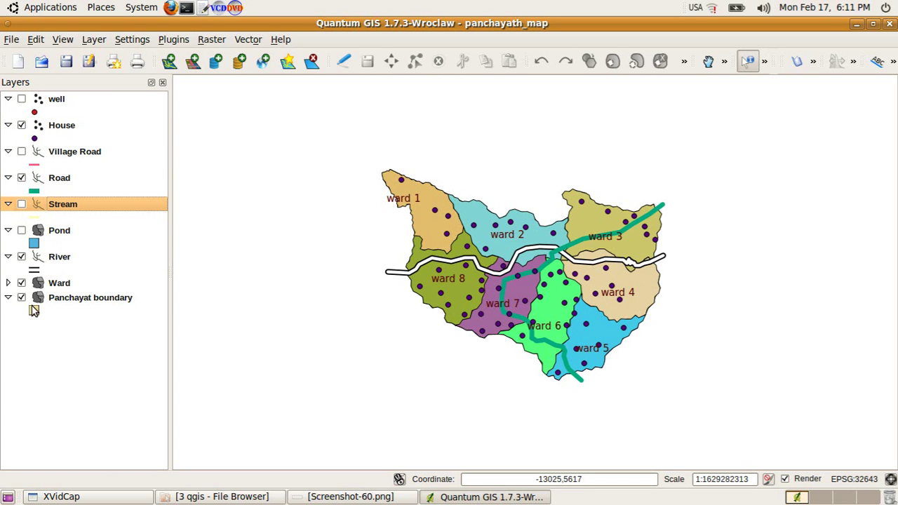
{"action": "left_click", "coordinate": [22, 257]}
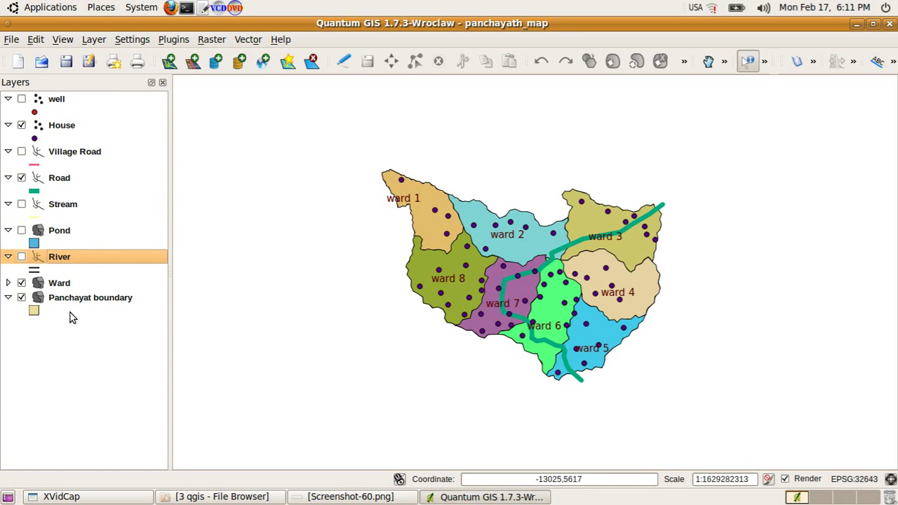
- Recheck the exercise in the image viewer and open the attribute table of the House layer beside the map
{"action": "left_click", "coordinate": [381, 497]}
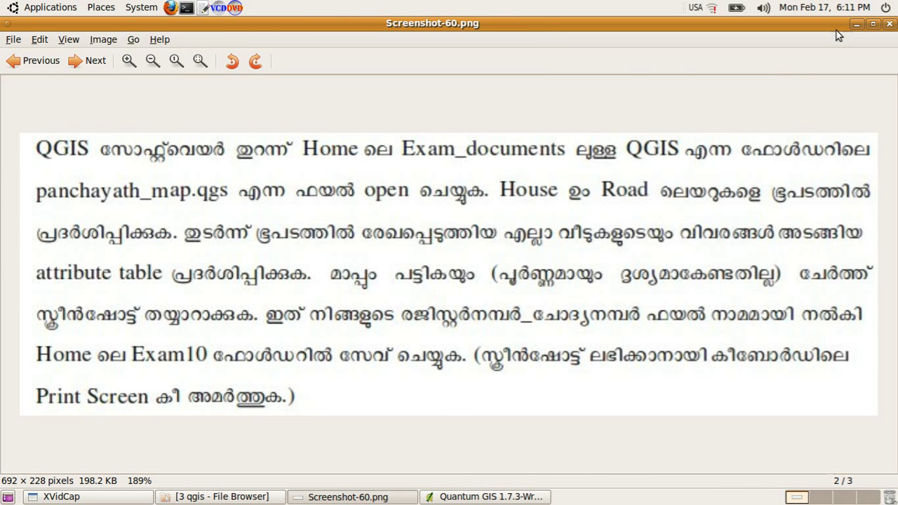
{"action": "left_click", "coordinate": [857, 24]}
{"action": "left_click", "coordinate": [73, 128]}
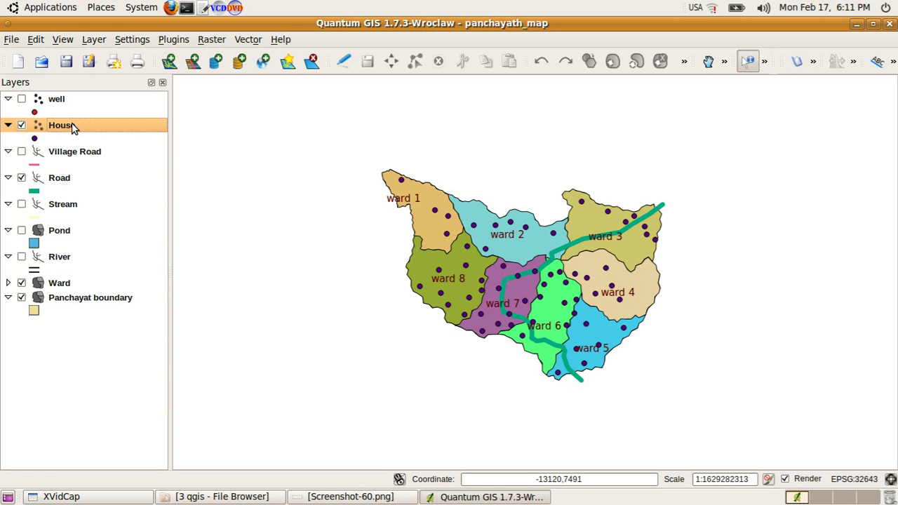
{"action": "right_click", "coordinate": [73, 128]}
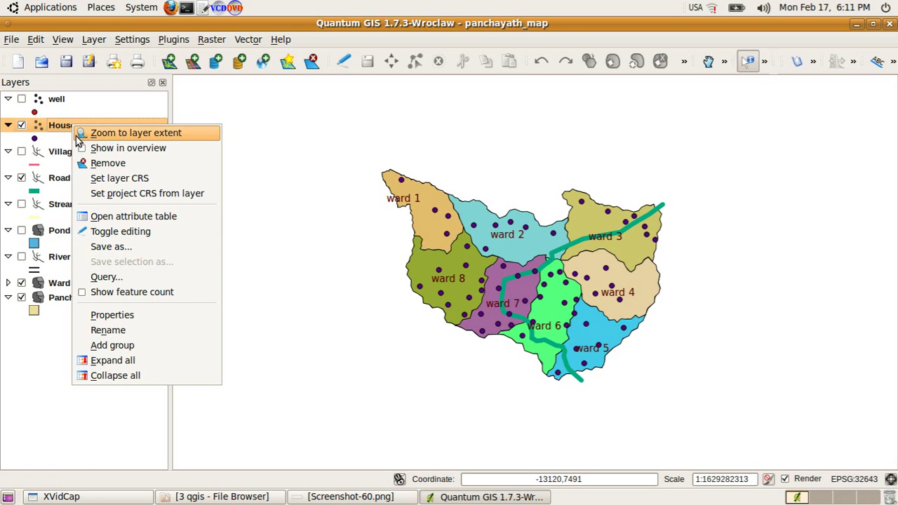
{"action": "left_click", "coordinate": [186, 216]}
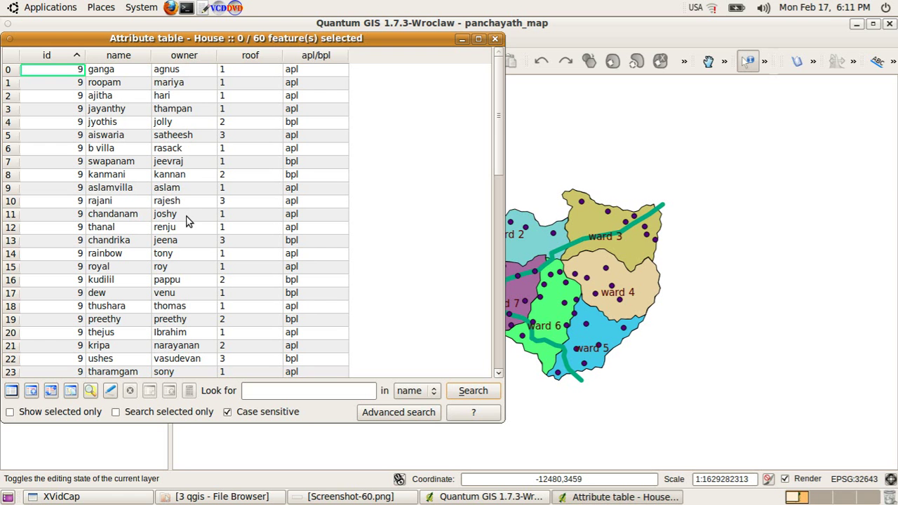
- Reread the exercise once more, closing its image and the House attribute table
{"action": "left_click", "coordinate": [299, 497]}
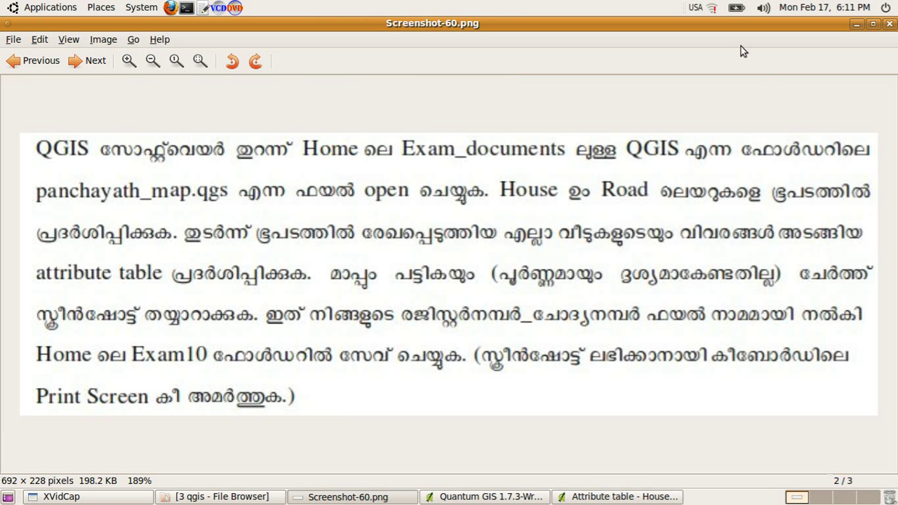
{"action": "left_click", "coordinate": [890, 24]}
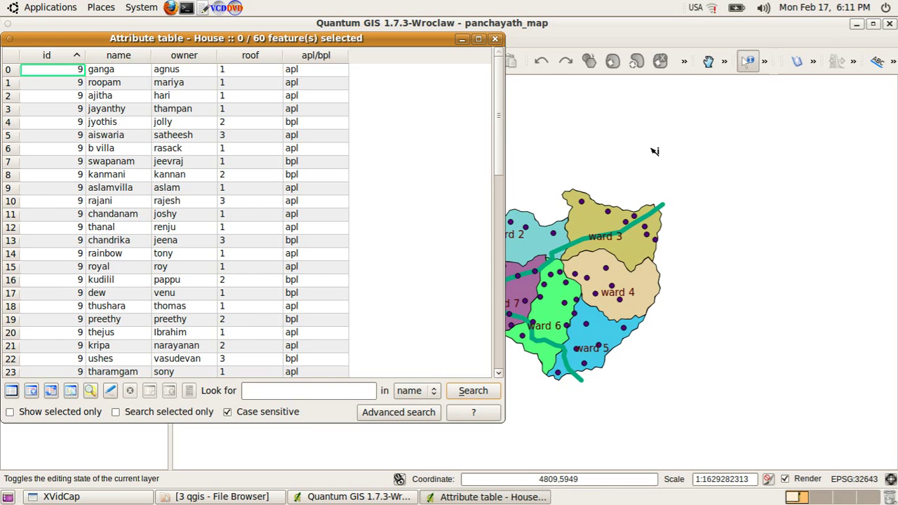
{"action": "left_click", "coordinate": [495, 38]}
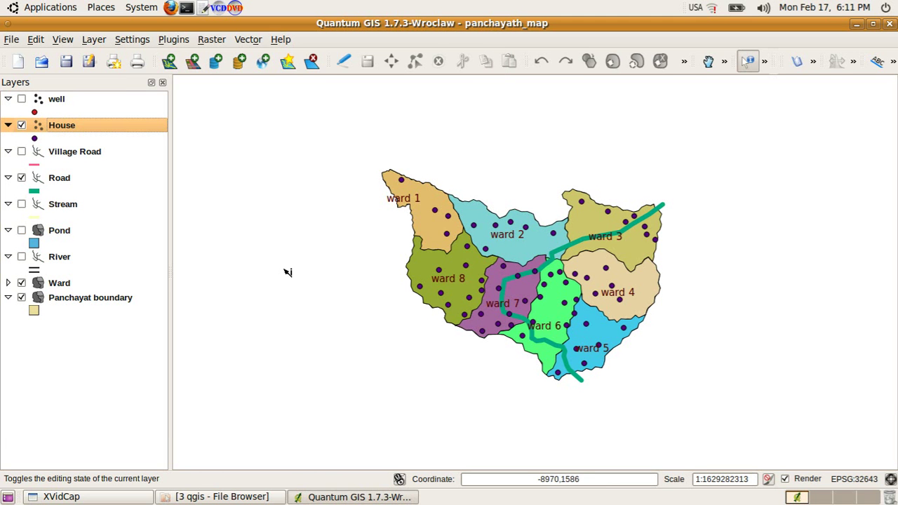
- Open Screenshot-181.png from the 3 qgis folder, read the enlarged exercise about the Road, Village Road and River layers, and return to the map
{"action": "left_click", "coordinate": [231, 497]}
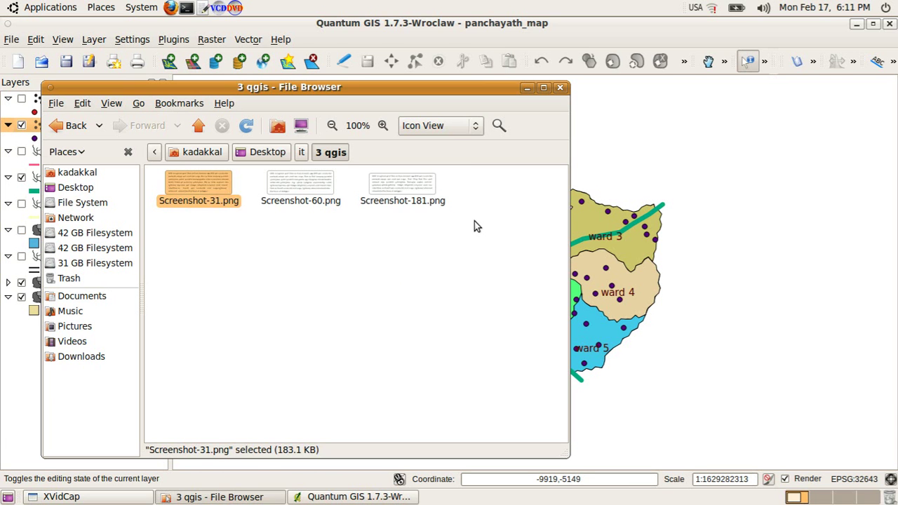
{"action": "double_click", "coordinate": [401, 181]}
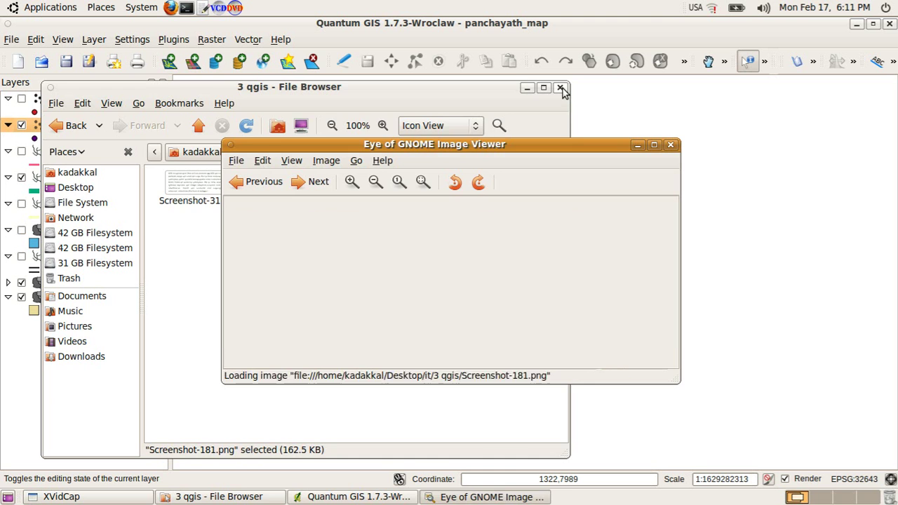
{"action": "left_click", "coordinate": [562, 89]}
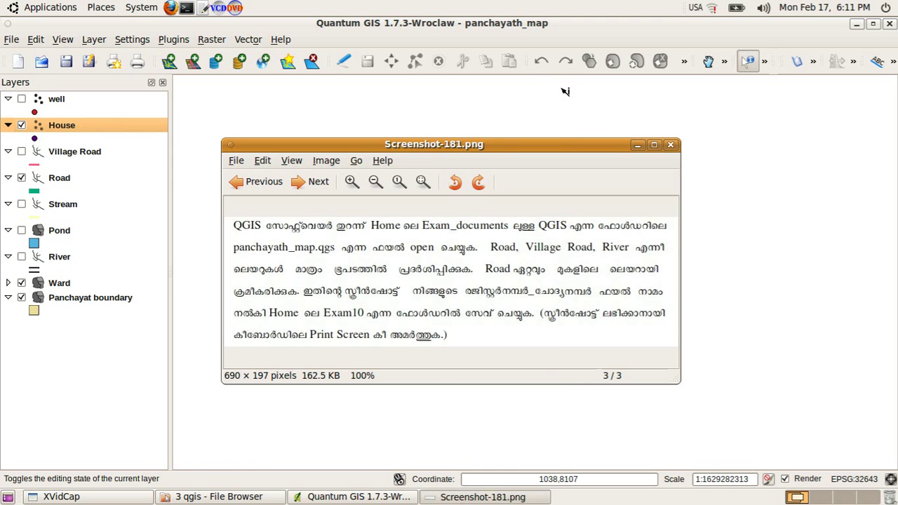
{"action": "left_click", "coordinate": [654, 144]}
{"action": "scroll", "coordinate": [425, 172], "scroll_direction": "up", "scroll_amount": 12}
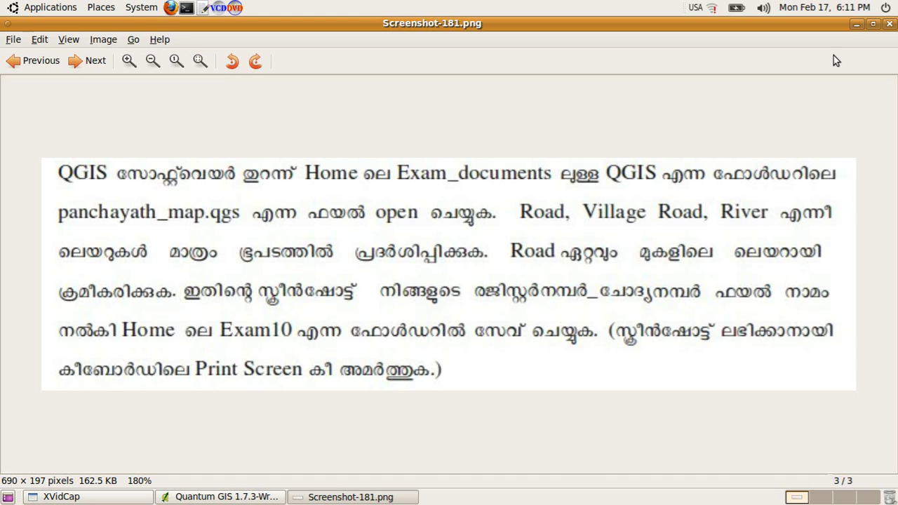
{"action": "left_click", "coordinate": [856, 26]}
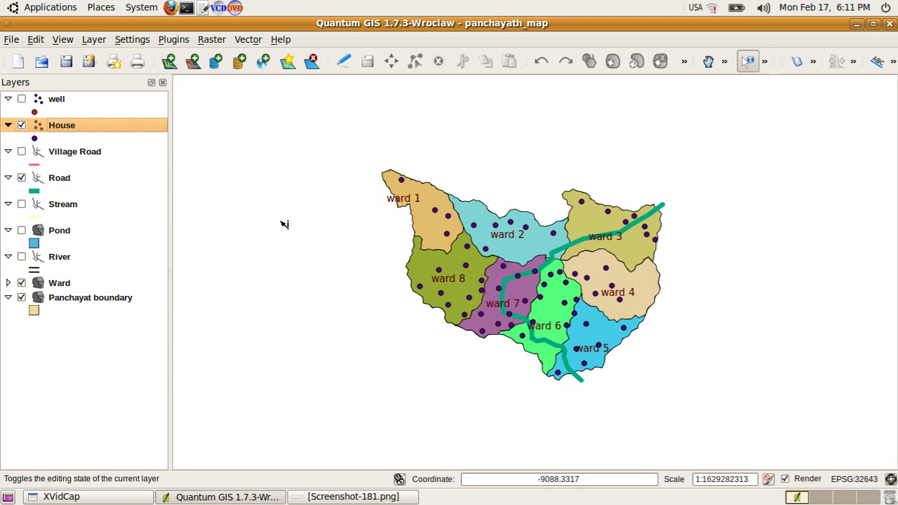
- Show only the Road, Village Road and River layers by hiding House, Ward and Panchayat boundary
{"action": "left_click", "coordinate": [22, 126]}
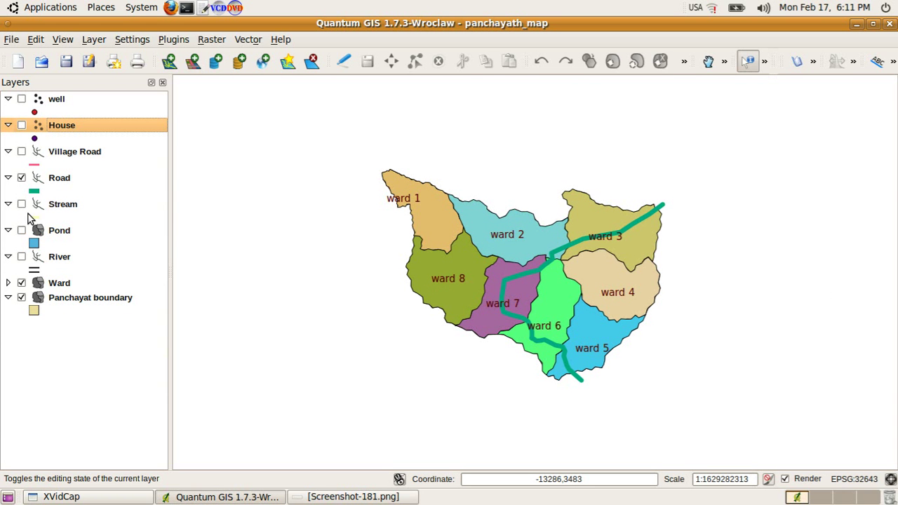
{"action": "left_click", "coordinate": [21, 151]}
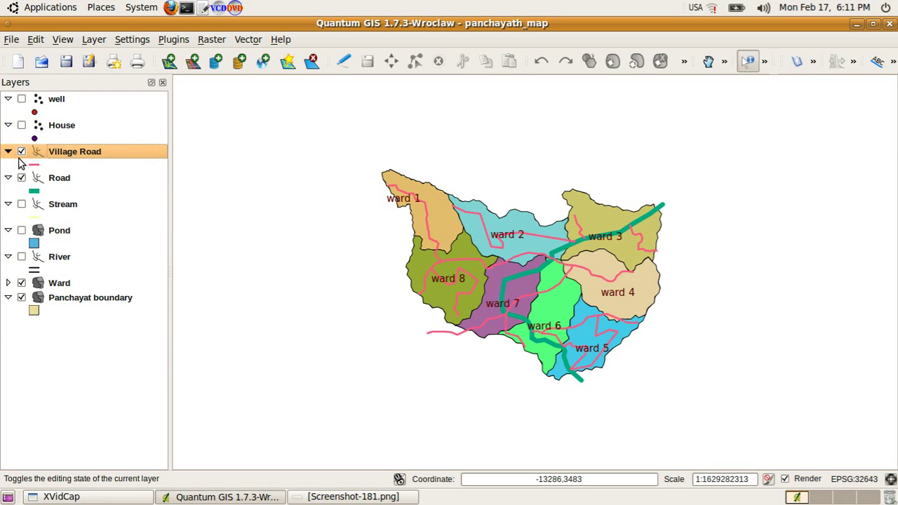
{"action": "left_click", "coordinate": [21, 257]}
{"action": "left_click", "coordinate": [22, 284]}
{"action": "left_click", "coordinate": [22, 298]}
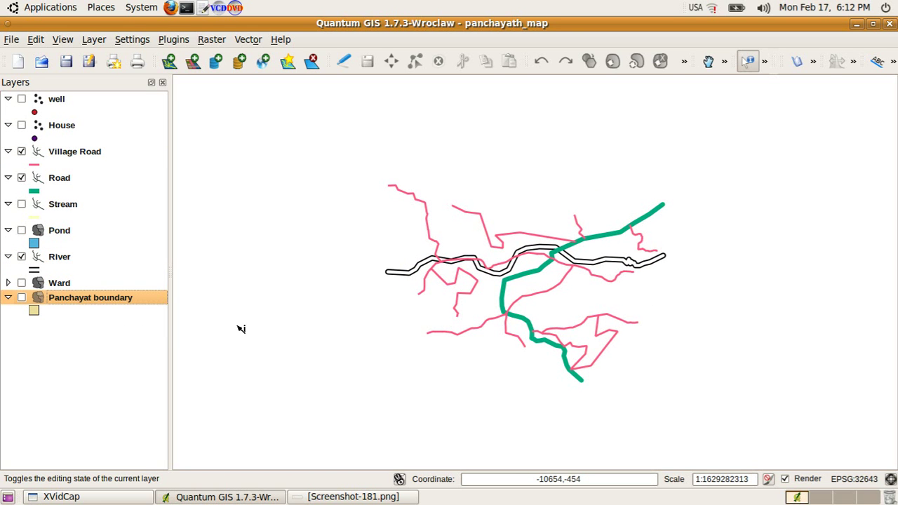
- Display the Panchayat boundary and Ward layers again and hide River and Village Road
{"action": "left_click", "coordinate": [21, 298]}
{"action": "left_click", "coordinate": [21, 283]}
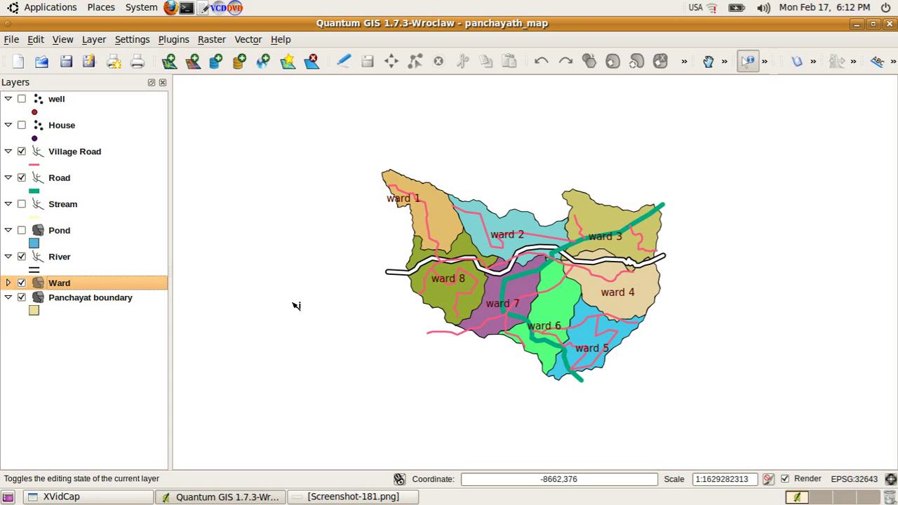
{"action": "left_click", "coordinate": [21, 257]}
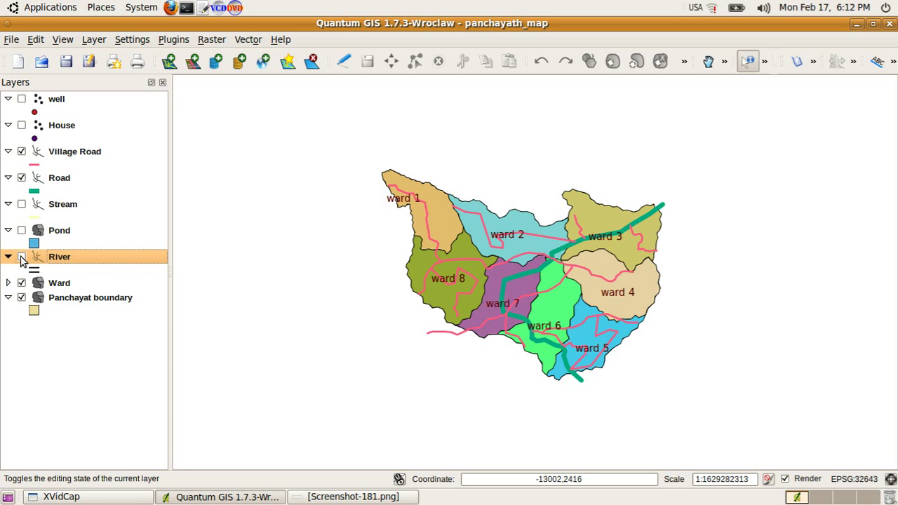
{"action": "left_click", "coordinate": [22, 151]}
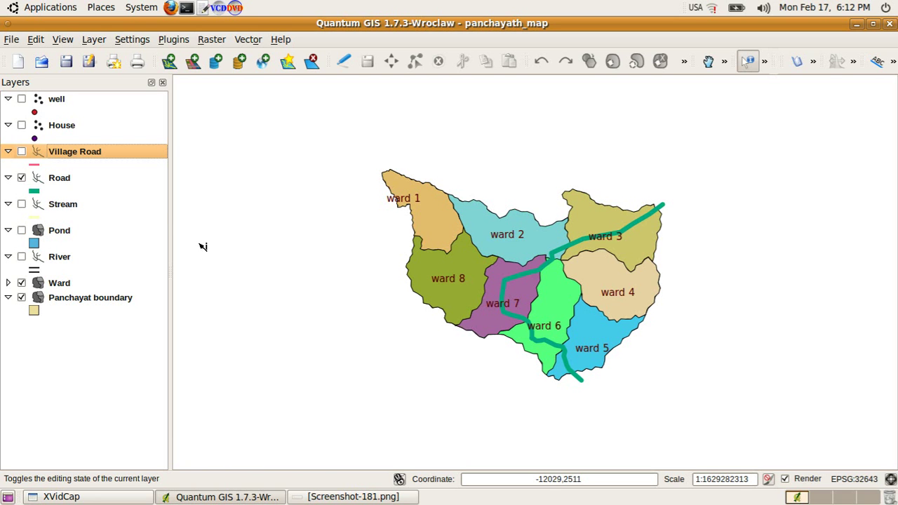
- Display the well layer, turn on editing for it and activate the point capture tool
{"action": "left_click", "coordinate": [63, 103]}
{"action": "left_click", "coordinate": [22, 101]}
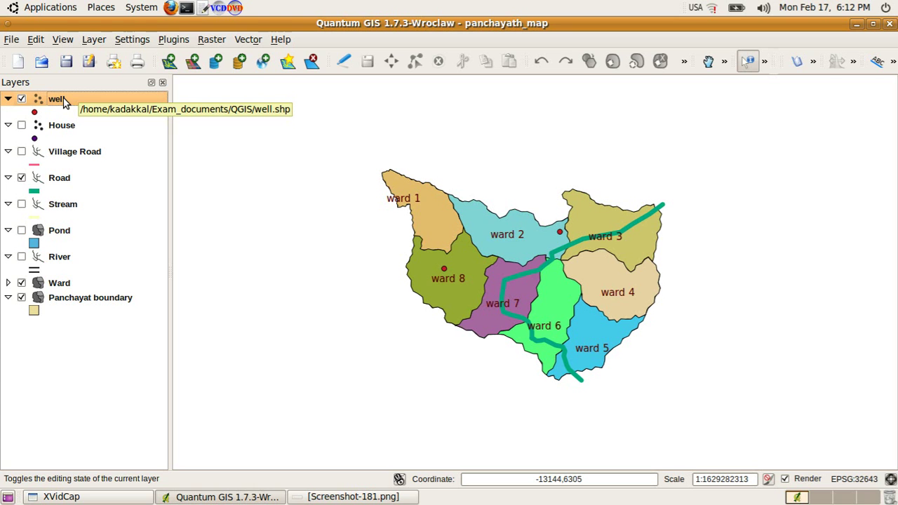
{"action": "left_click", "coordinate": [345, 62]}
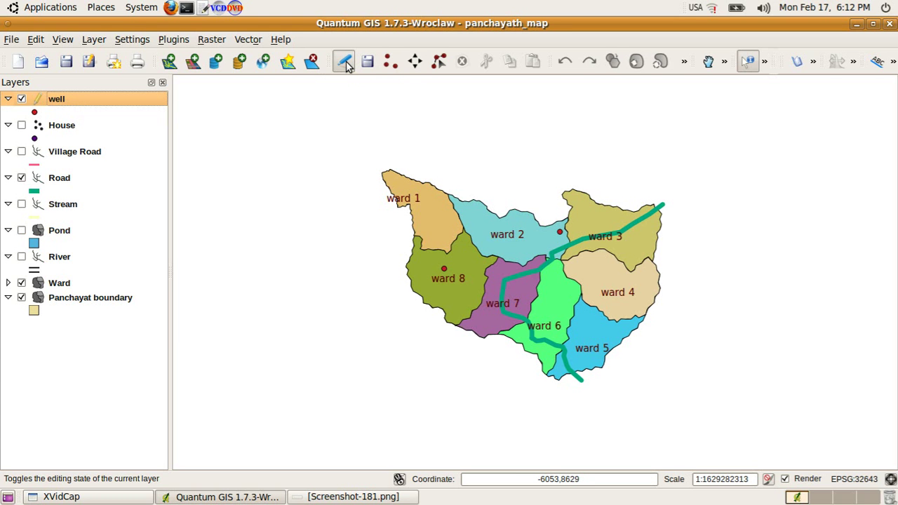
{"action": "left_click", "coordinate": [390, 62]}
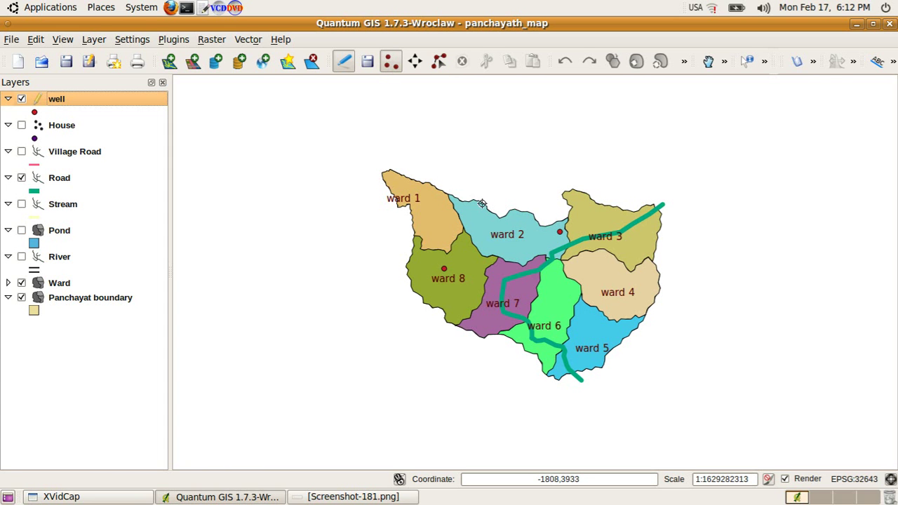
- Try placing a new well point in ward 1, move its attribute form aside and dismiss the form without filling it in
{"action": "left_click", "coordinate": [435, 235]}
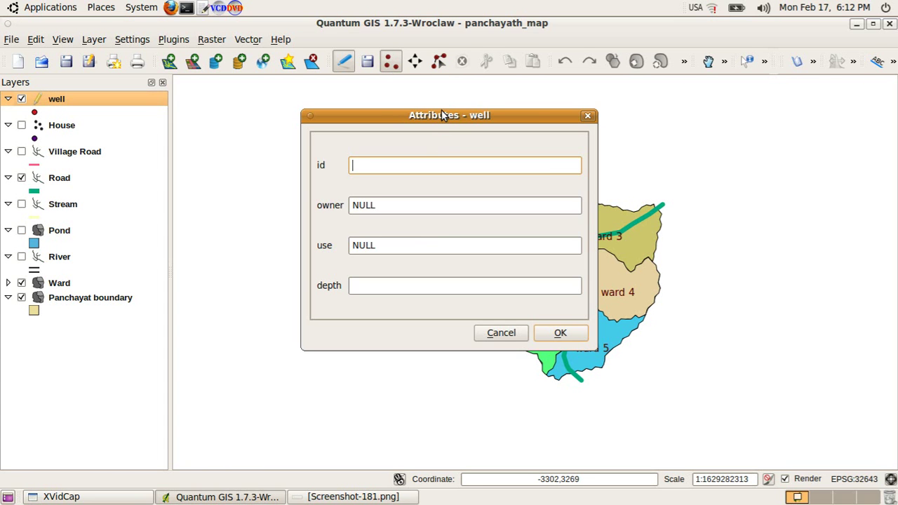
{"action": "left_click_drag", "start_coordinate": [439, 117], "coordinate": [364, 118]}
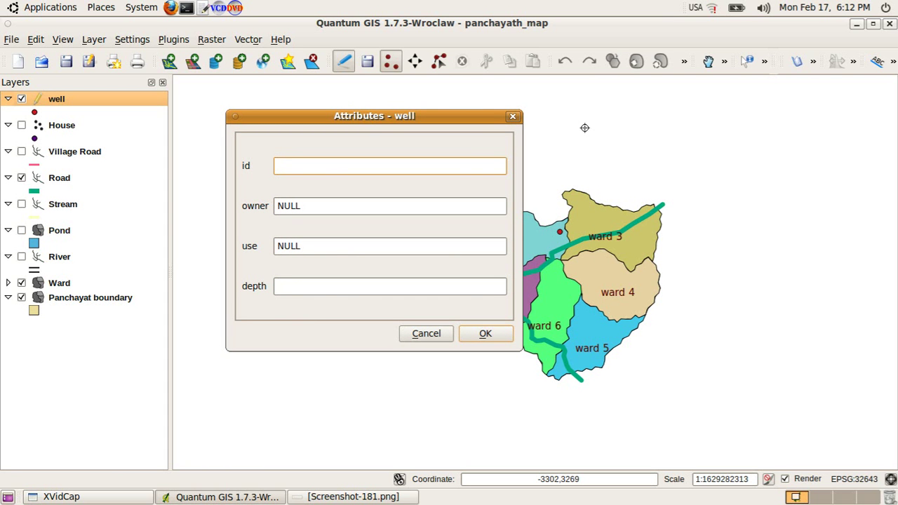
{"action": "left_click", "coordinate": [513, 117]}
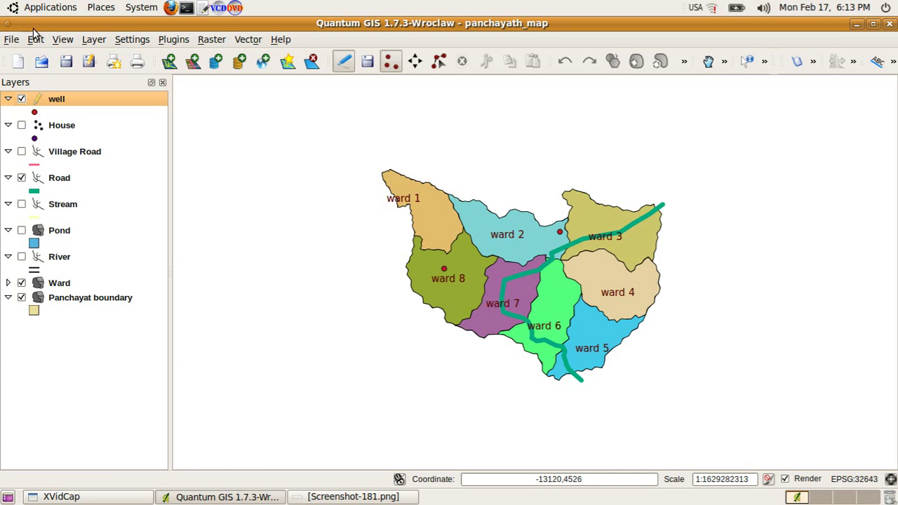
- Create a new print composer layout with the map across most of the page and a legend at the map's upper-right corner
{"action": "left_click", "coordinate": [10, 40]}
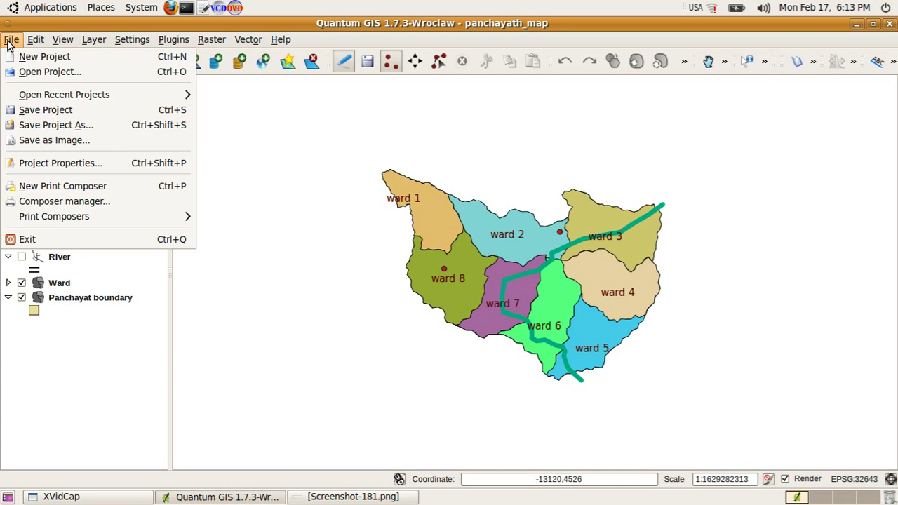
{"action": "left_click", "coordinate": [59, 185]}
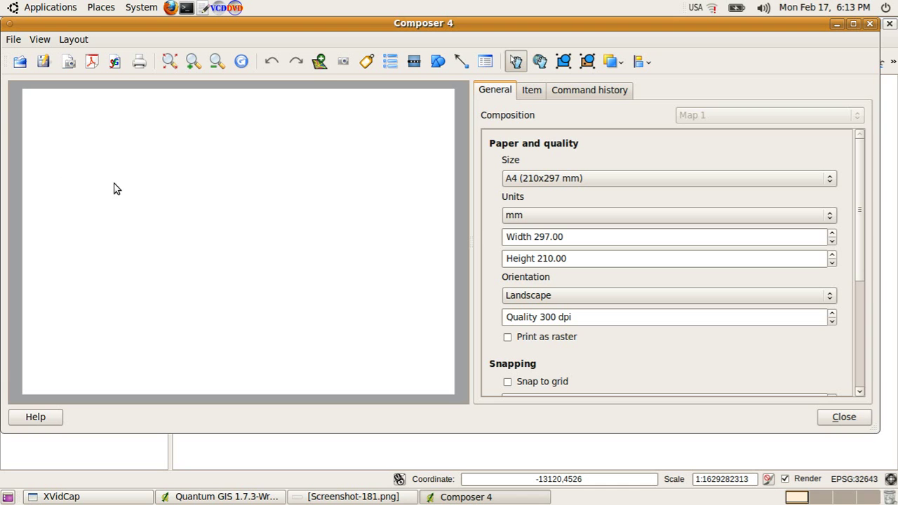
{"action": "left_click", "coordinate": [323, 61]}
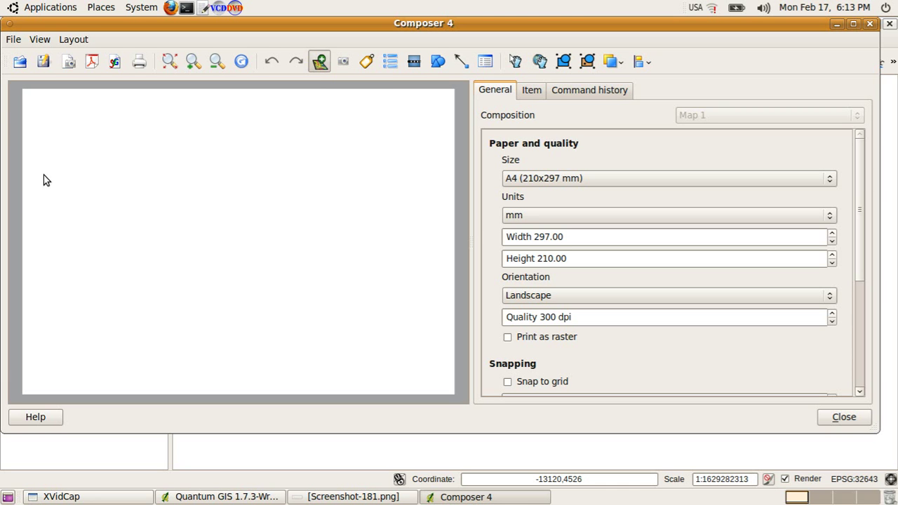
{"action": "left_click_drag", "start_coordinate": [38, 158], "coordinate": [434, 375]}
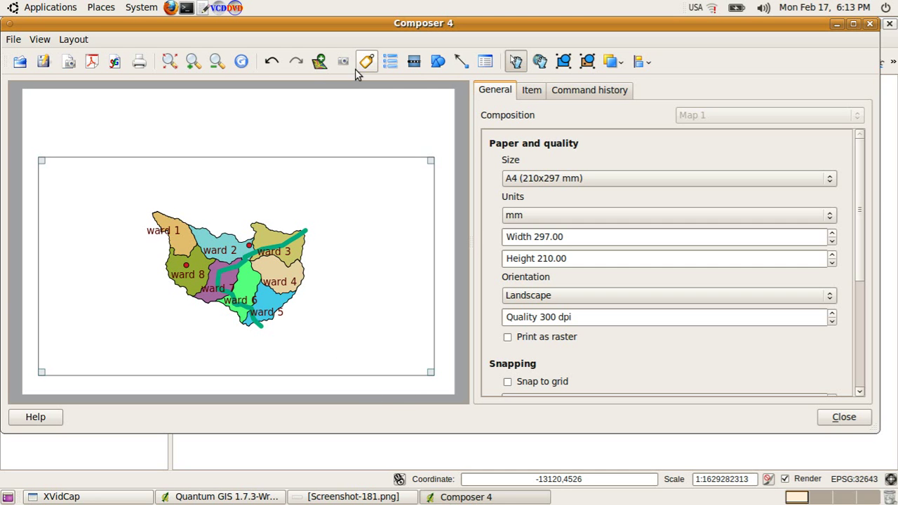
{"action": "left_click", "coordinate": [391, 62]}
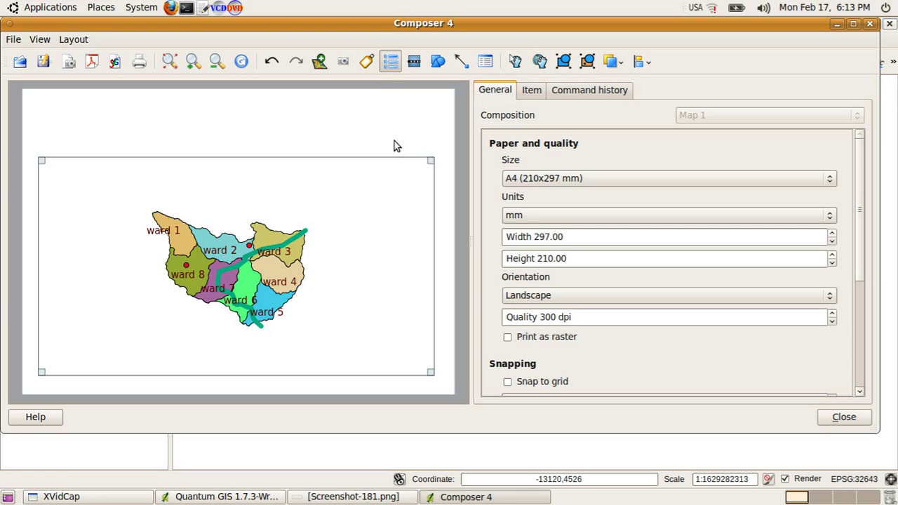
{"action": "left_click", "coordinate": [379, 132]}
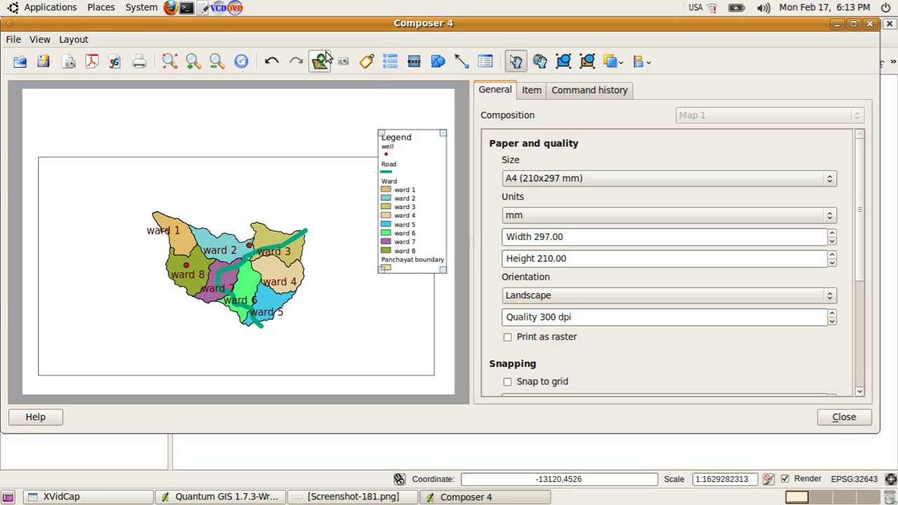
- Add a text label above the map on the layout page and view its item properties and the general page settings
{"action": "left_click", "coordinate": [366, 62]}
{"action": "left_click", "coordinate": [179, 108]}
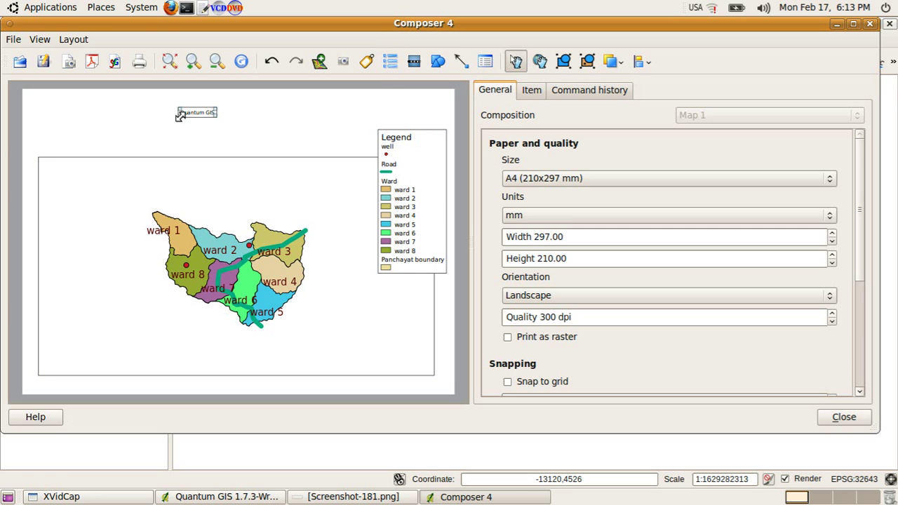
{"action": "left_click", "coordinate": [532, 92]}
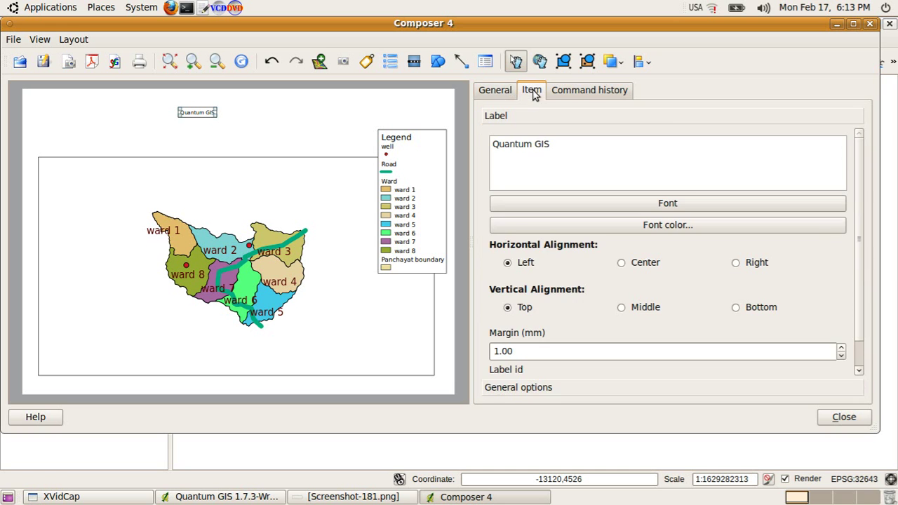
{"action": "left_click", "coordinate": [502, 92]}
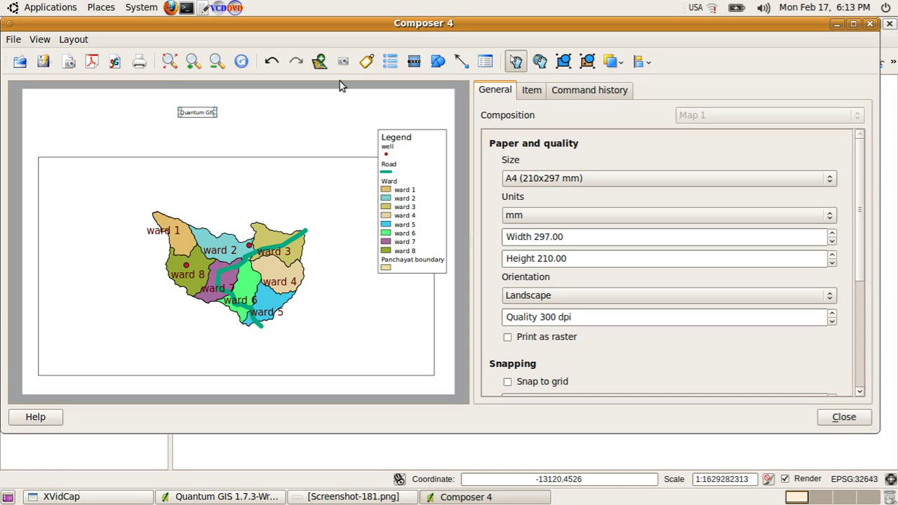
- Open the layout's export as an image and dismiss the file dialog without saving
{"action": "left_click", "coordinate": [14, 41]}
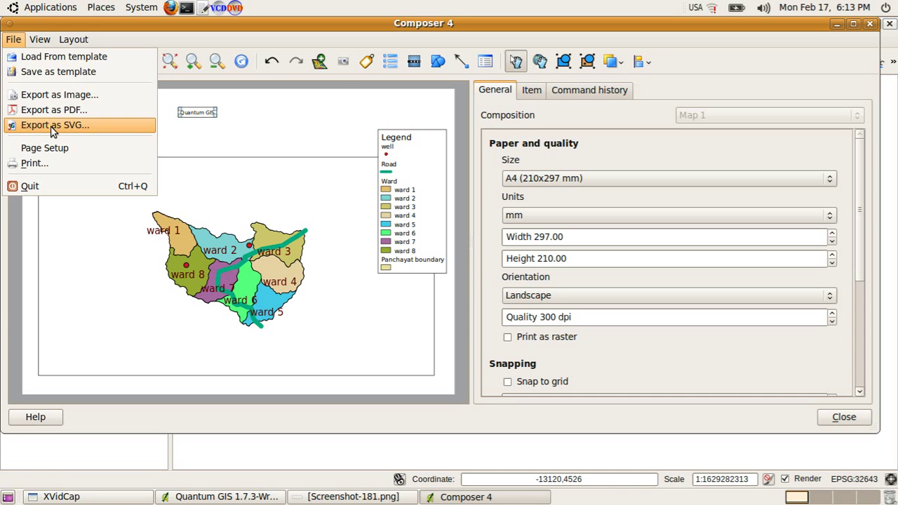
{"action": "left_click", "coordinate": [102, 98]}
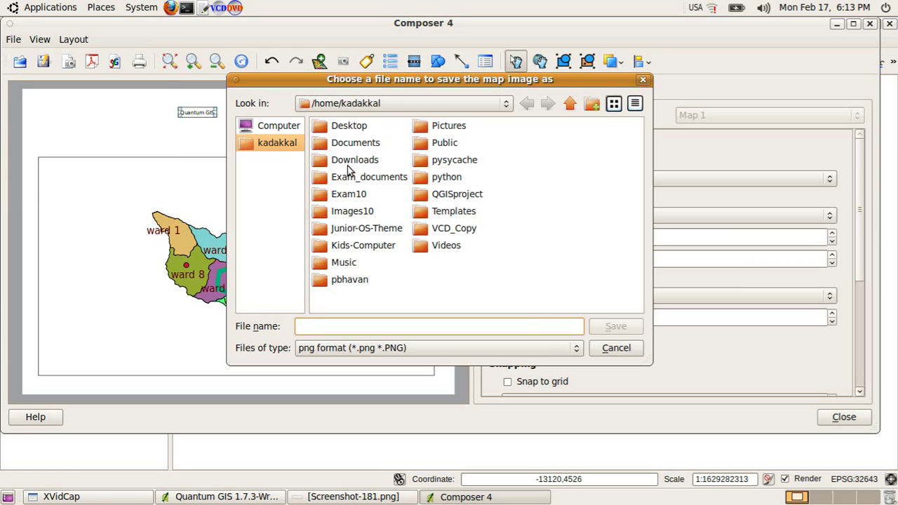
{"action": "left_click", "coordinate": [643, 80]}
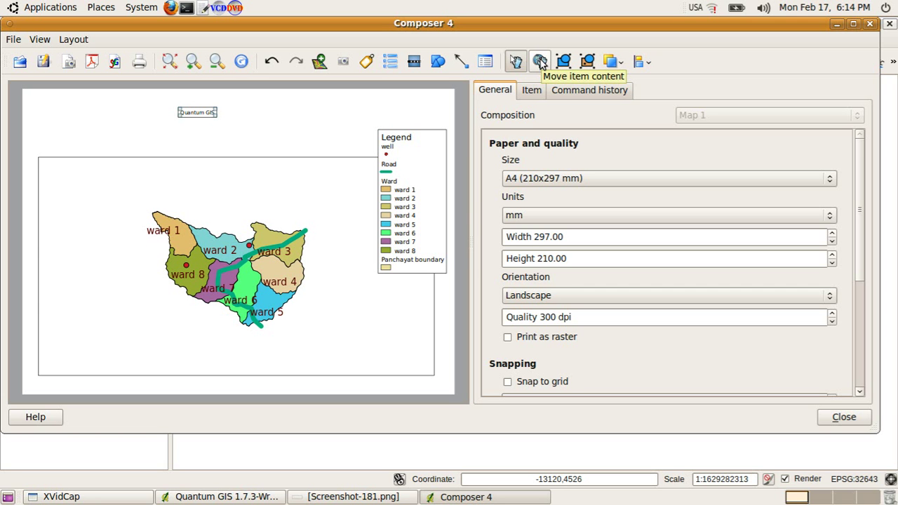
- Close the print composer and quit the program, discarding the changes to the project and the well layer
{"action": "left_click", "coordinate": [871, 23]}
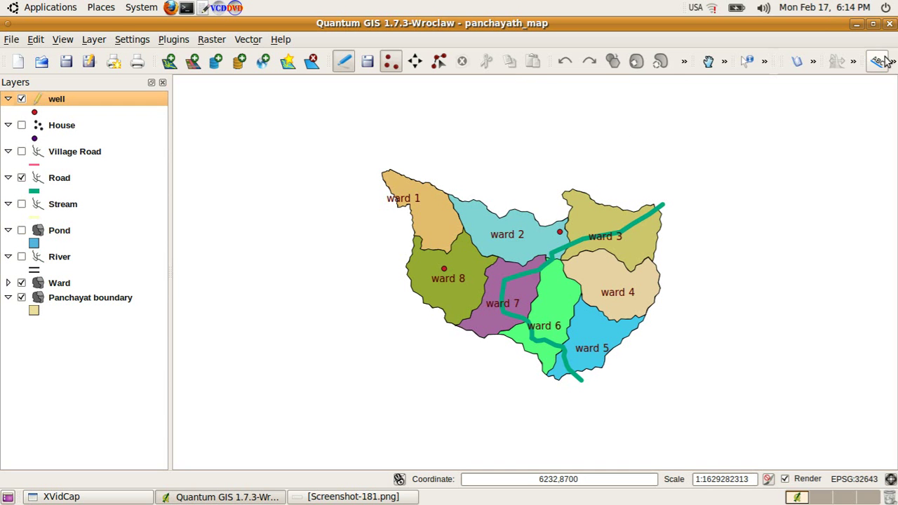
{"action": "left_click", "coordinate": [890, 23]}
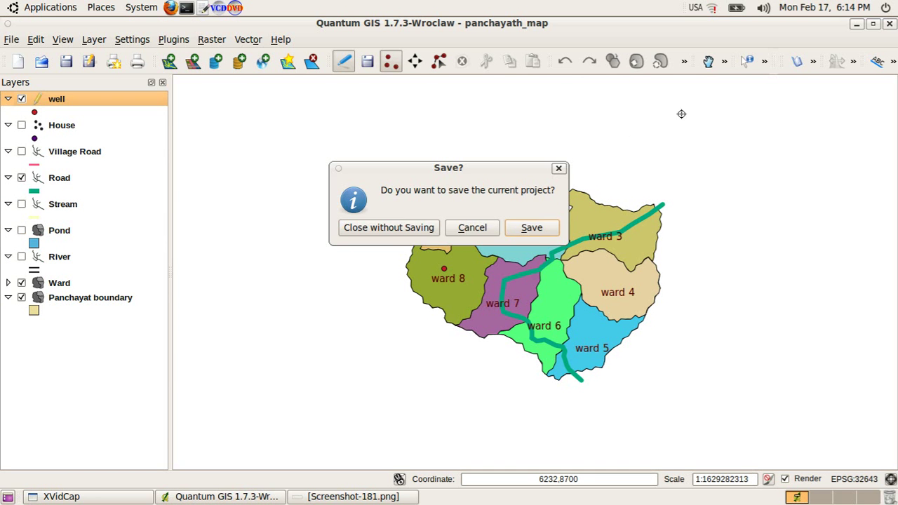
{"action": "left_click", "coordinate": [372, 228]}
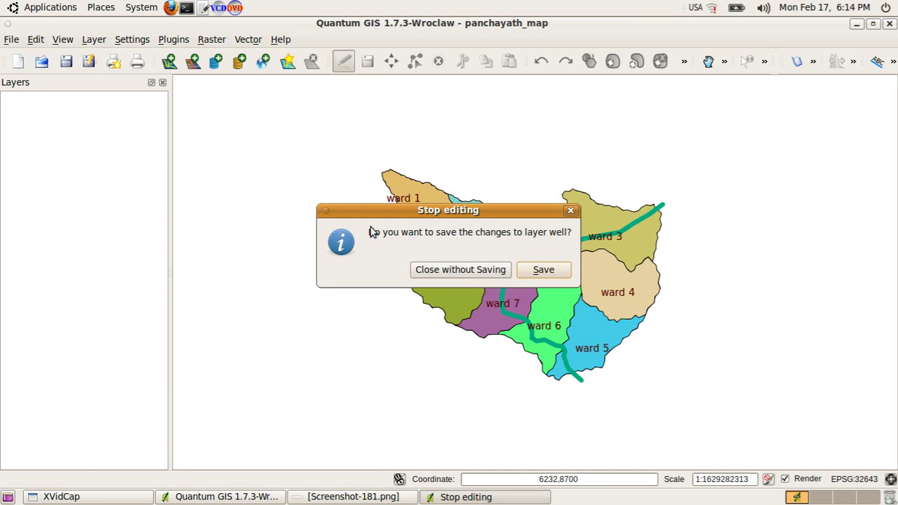
{"action": "left_click", "coordinate": [461, 273]}
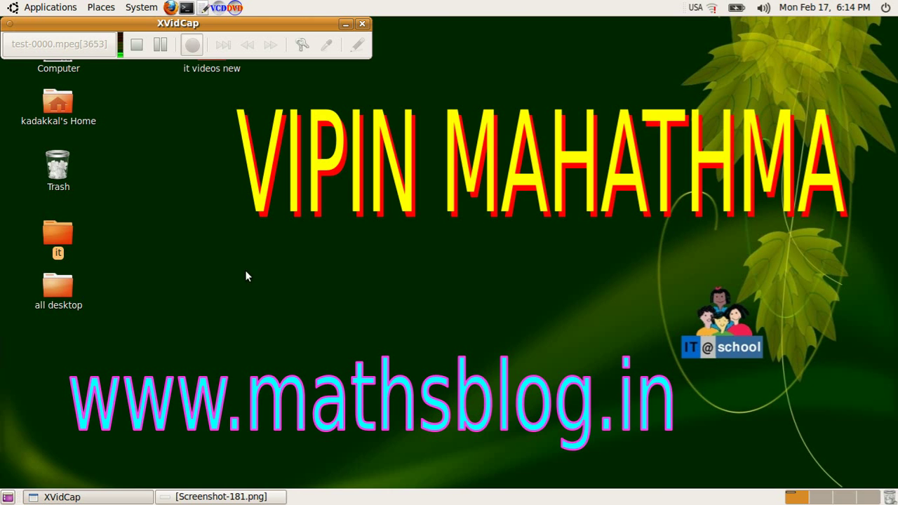